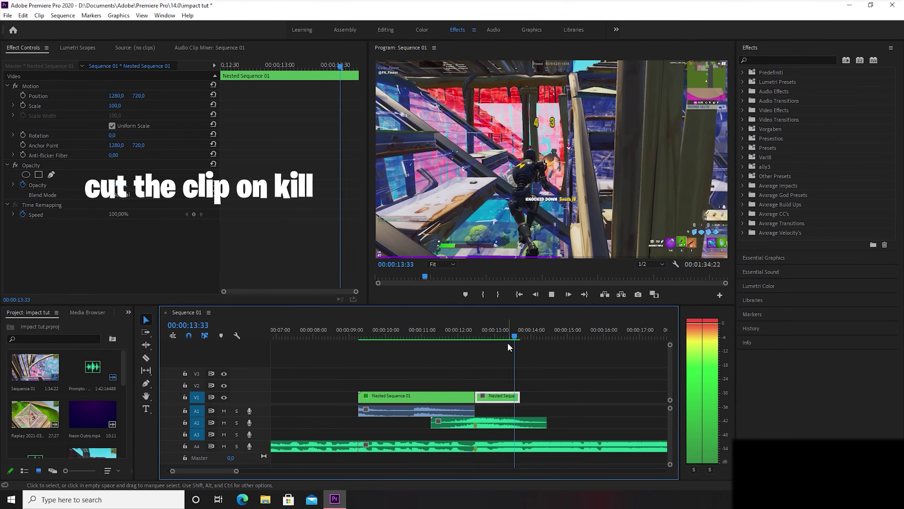
Return the playhead to the kill, then drag S_Shake from the Effects search onto the second Nested Sequence clip
{"action": "mouse_move", "coordinate": [462, 337]}
{"action": "left_mouse_down"}
{"action": "mouse_move", "coordinate": [481, 336]}
{"action": "mouse_move", "coordinate": [439, 335]}
{"action": "left_mouse_up"}
{"action": "key", "text": "="}
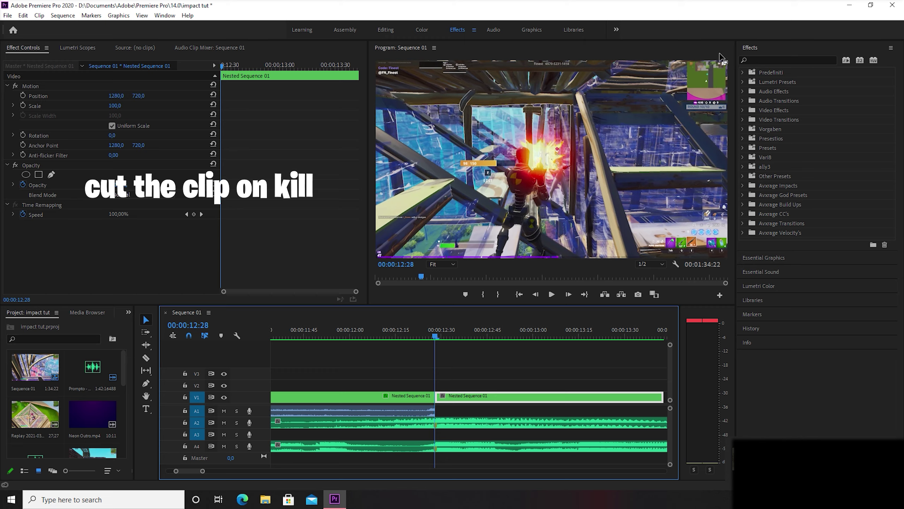
{"action": "left_click", "coordinate": [767, 61]}
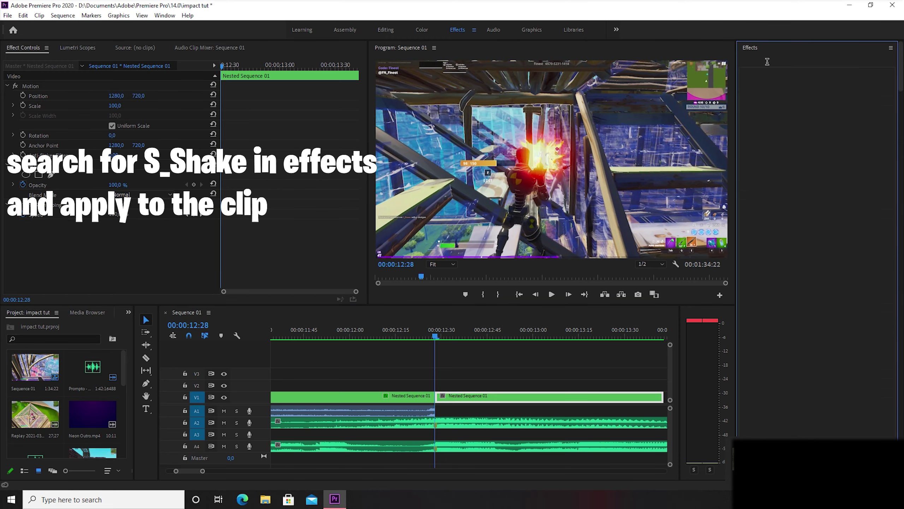
{"action": "type", "text": "S_Shake"}
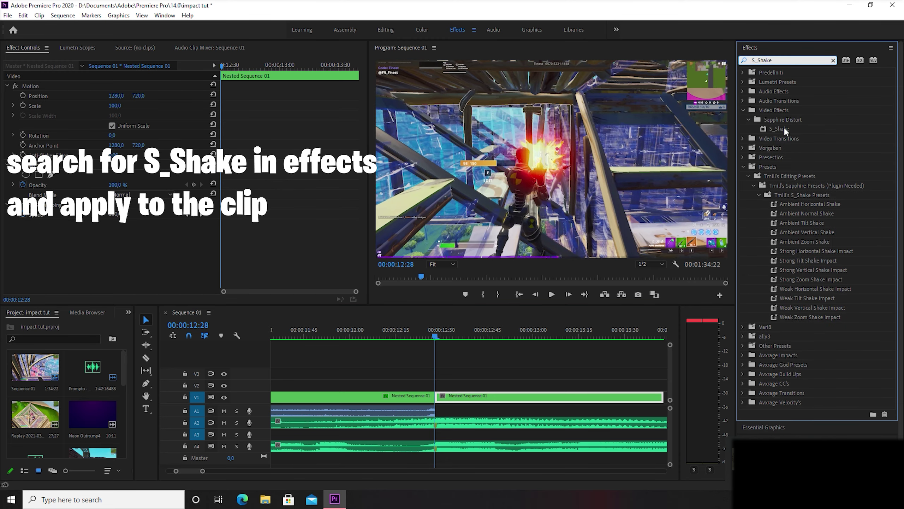
{"action": "left_click_drag", "start_coordinate": [779, 129], "coordinate": [483, 396]}
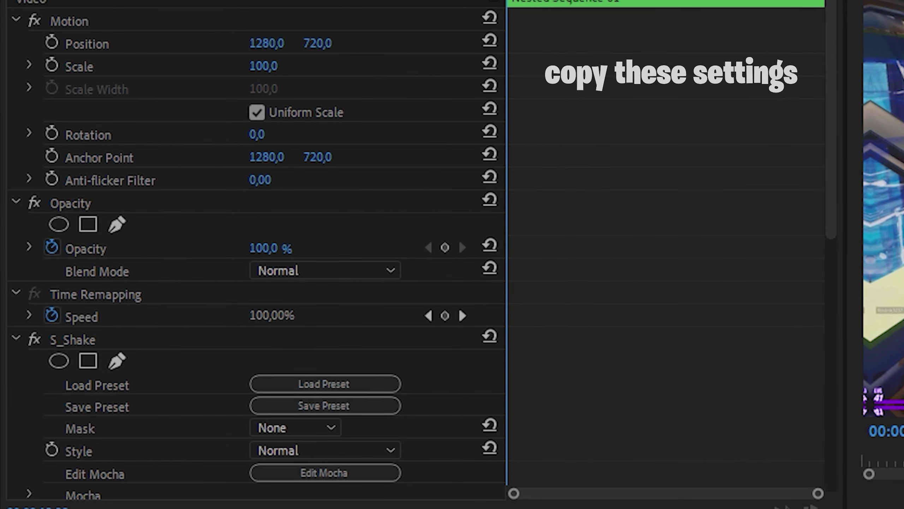
Keyframe S_Shake Amplitude at 0,800 on the kill, dropping to 0 several frames later
{"action": "scroll", "coordinate": [598, 379], "scroll_direction": "down", "scroll_amount": 5}
{"action": "scroll", "coordinate": [605, 378], "scroll_direction": "down", "scroll_amount": 5}
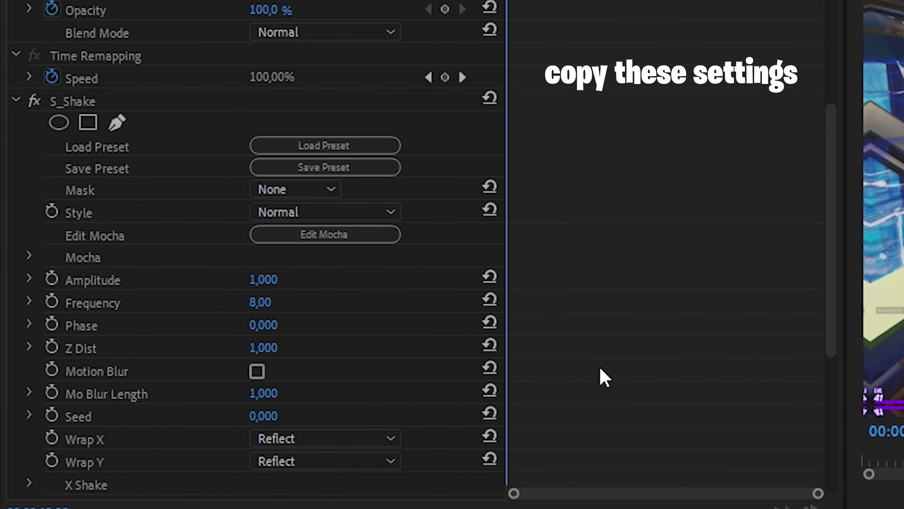
{"action": "left_click", "coordinate": [282, 280]}
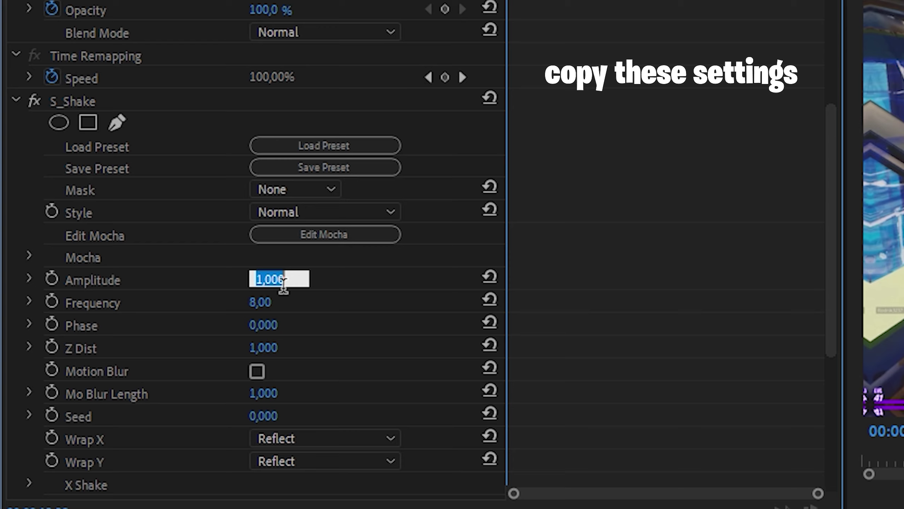
{"action": "type", "text": "0,8"}
{"action": "key", "text": "Return"}
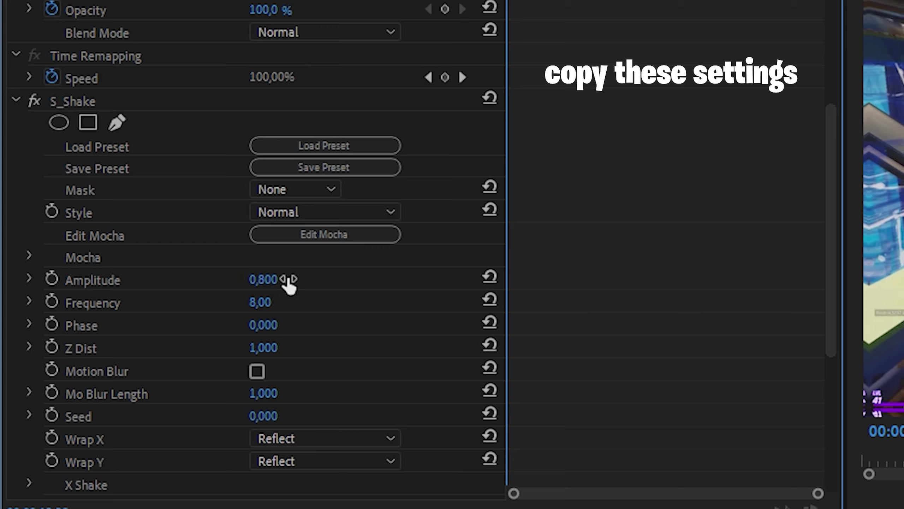
{"action": "left_click", "coordinate": [52, 278]}
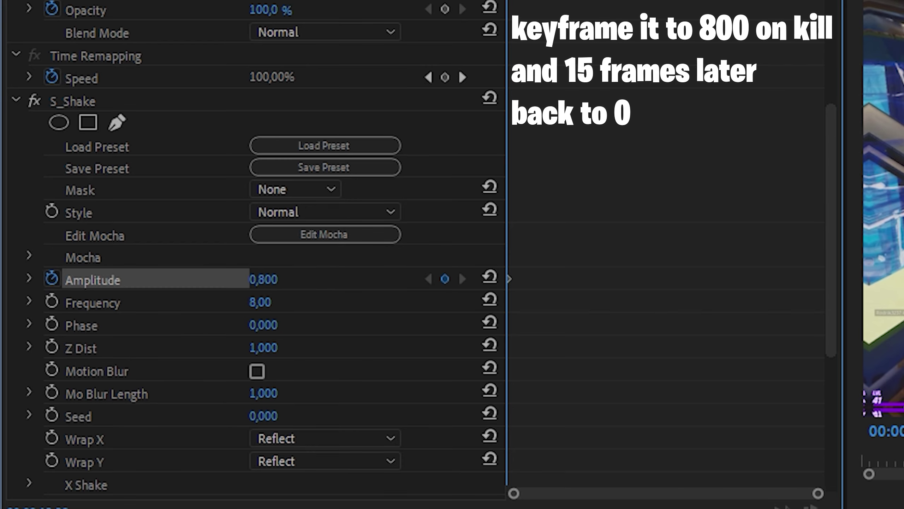
{"action": "key", "text": "shift+Right"}
{"action": "key", "text": "shift+Right"}
{"action": "key", "text": "shift+Right"}
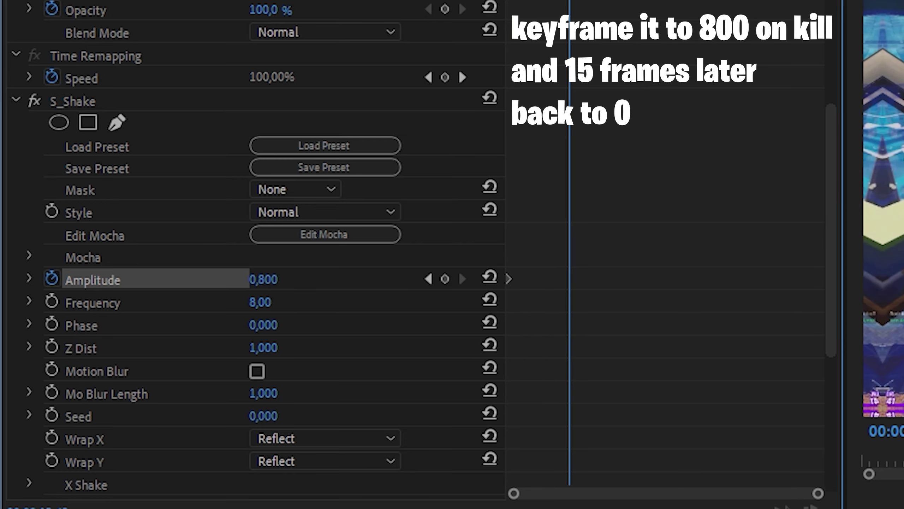
{"action": "left_click_drag", "start_coordinate": [276, 282], "coordinate": [265, 282]}
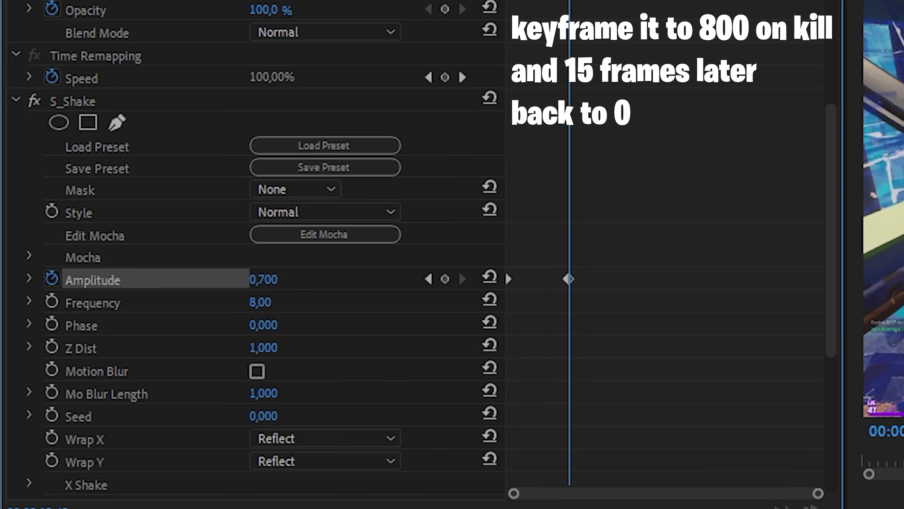
{"action": "left_click", "coordinate": [288, 281]}
{"action": "type", "text": "0"}
{"action": "key", "text": "Return"}
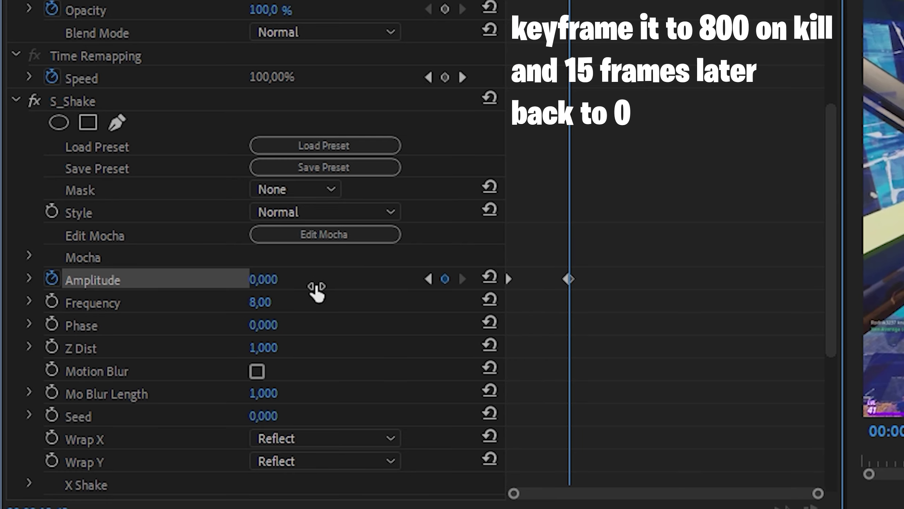
At the first keyframe, set S_Shake Frequency to 10 and enable motion blur with length 1,250
{"action": "left_click", "coordinate": [427, 280]}
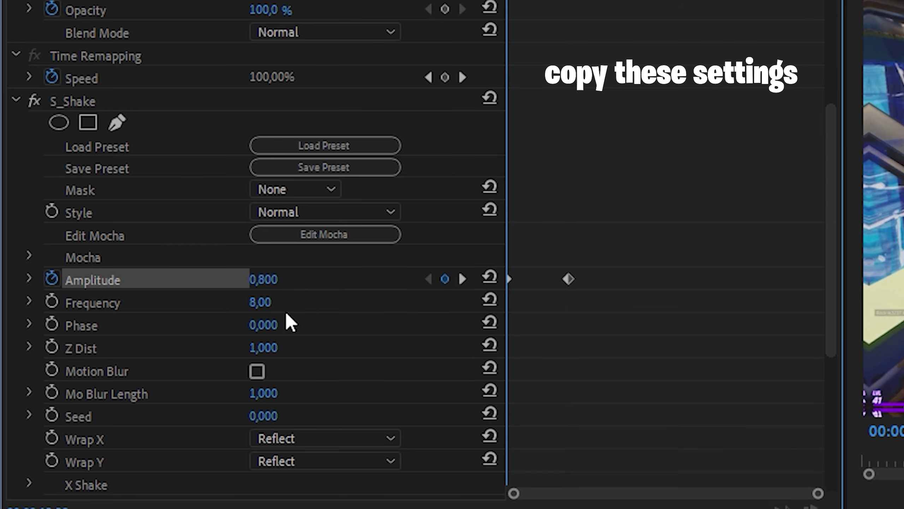
{"action": "left_click", "coordinate": [281, 303]}
{"action": "type", "text": "10"}
{"action": "key", "text": "Return"}
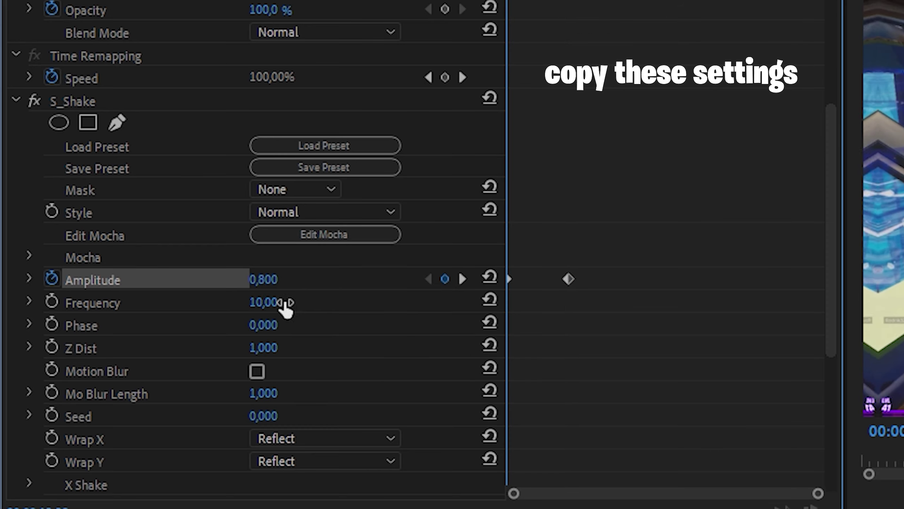
{"action": "left_click", "coordinate": [257, 371]}
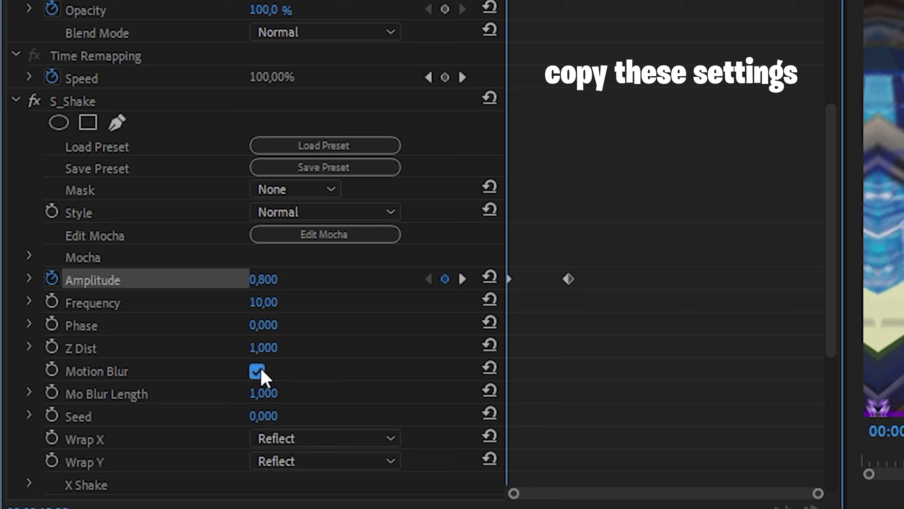
{"action": "left_click", "coordinate": [276, 393]}
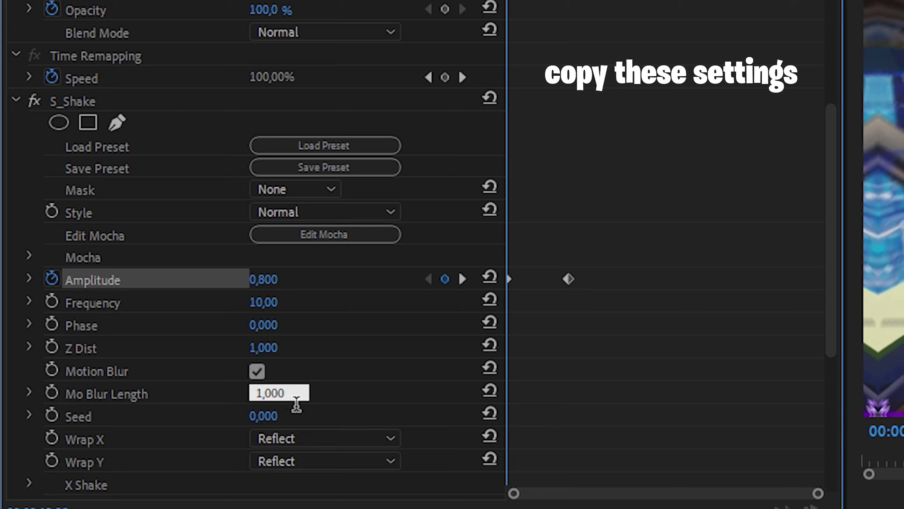
{"action": "type", "text": "1,250"}
{"action": "key", "text": "Return"}
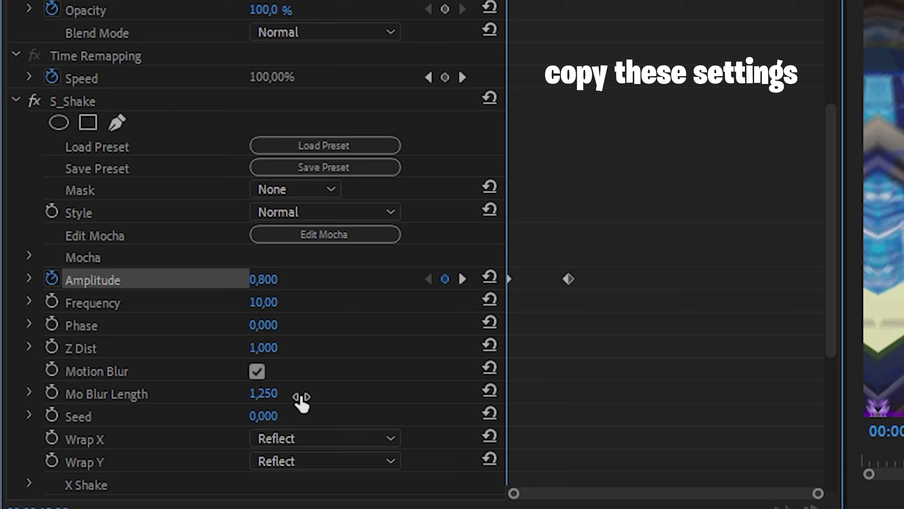
Set X Shake to Rand Amp 0, Wave Amp 150 and Wave Freq 0,200
{"action": "scroll", "coordinate": [400, 396], "scroll_direction": "down", "scroll_amount": 5}
{"action": "scroll", "coordinate": [409, 390], "scroll_direction": "down", "scroll_amount": 5}
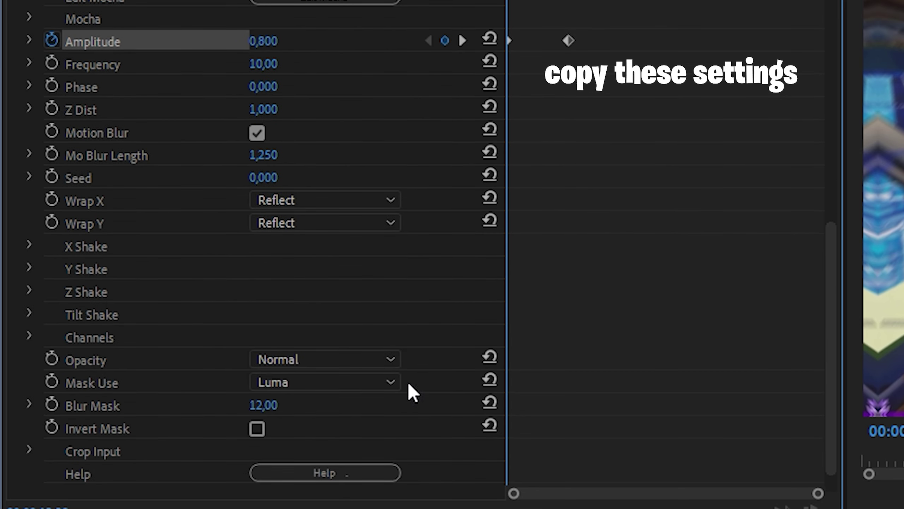
{"action": "scroll", "coordinate": [410, 390], "scroll_direction": "down", "scroll_amount": 1}
{"action": "left_click", "coordinate": [30, 213]}
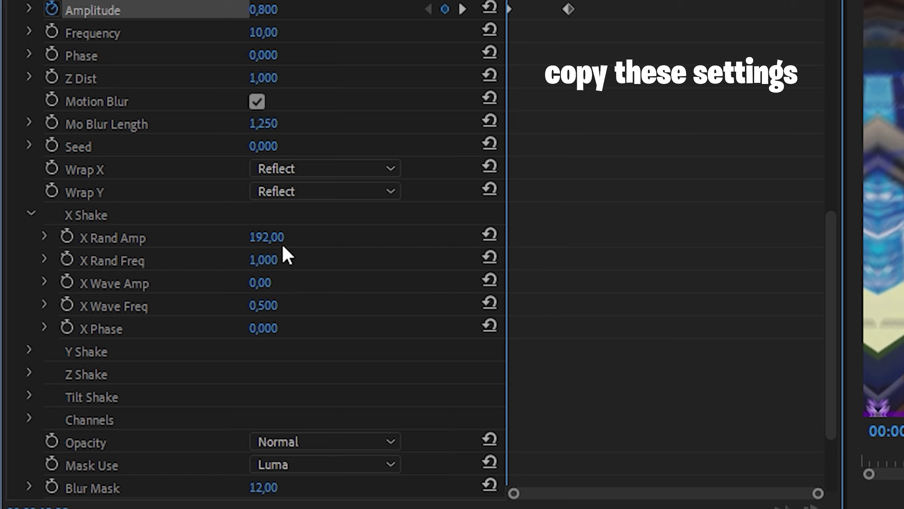
{"action": "left_click_drag", "start_coordinate": [281, 239], "coordinate": [288, 240]}
{"action": "type", "text": "0"}
{"action": "left_click", "coordinate": [273, 283]}
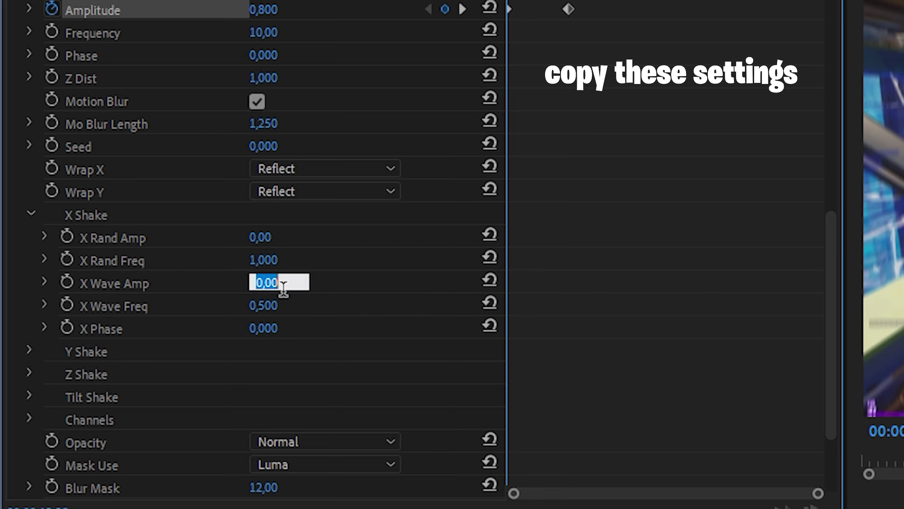
{"action": "type", "text": "150"}
{"action": "key", "text": "Return"}
{"action": "left_click", "coordinate": [283, 306]}
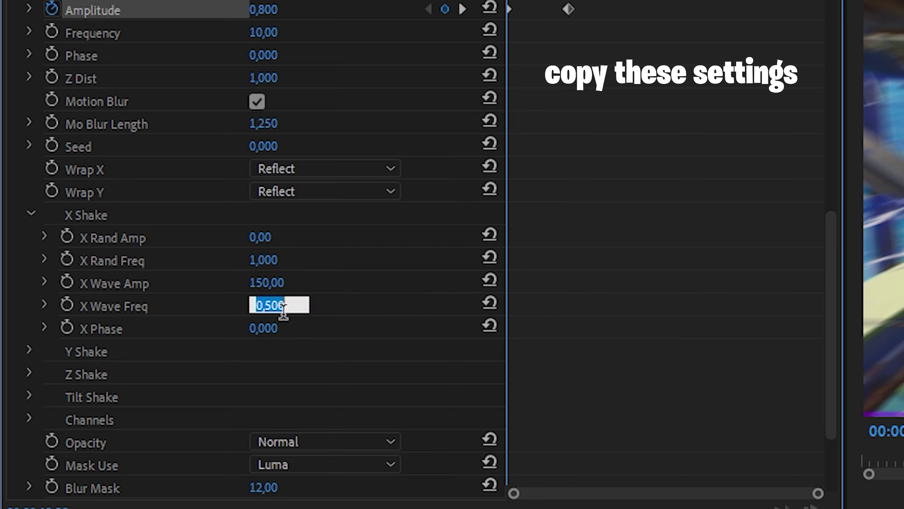
{"action": "type", "text": "0,2"}
{"action": "key", "text": "Return"}
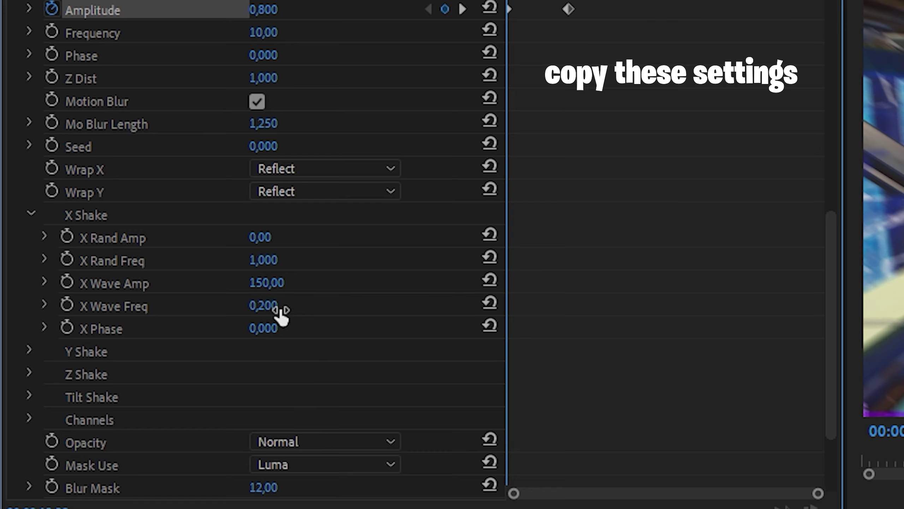
{"action": "left_click", "coordinate": [31, 213]}
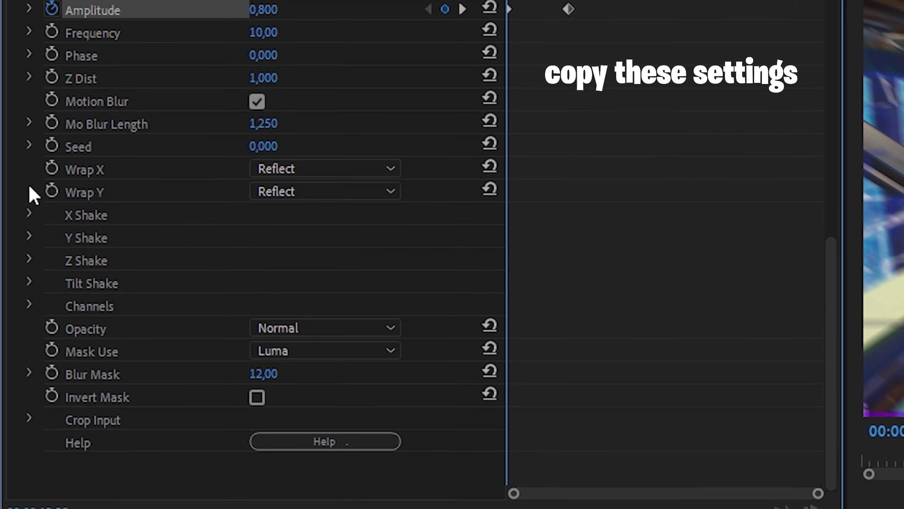
Set Y Shake to Rand Amp 100, Wave Amp 150 and Phase 1
{"action": "left_click", "coordinate": [30, 236]}
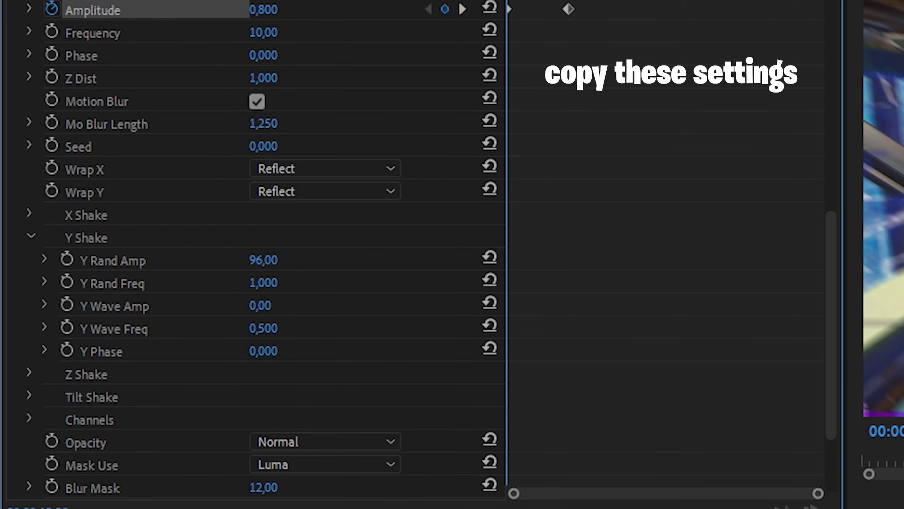
{"action": "left_click", "coordinate": [281, 261]}
{"action": "type", "text": "100"}
{"action": "key", "text": "Return"}
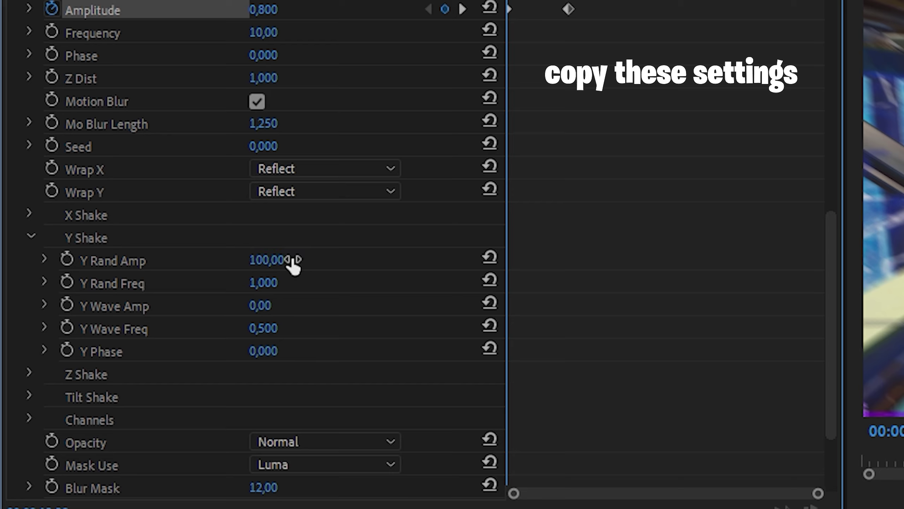
{"action": "left_click", "coordinate": [279, 307]}
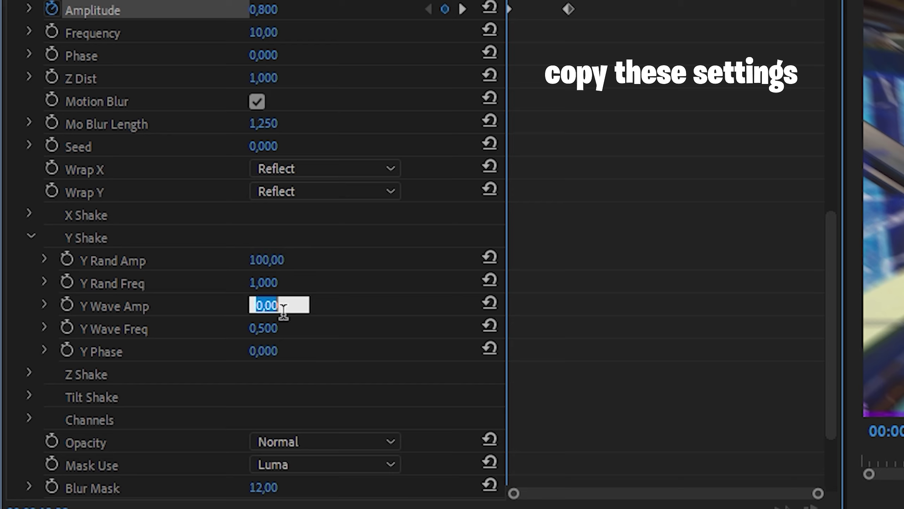
{"action": "type", "text": "150"}
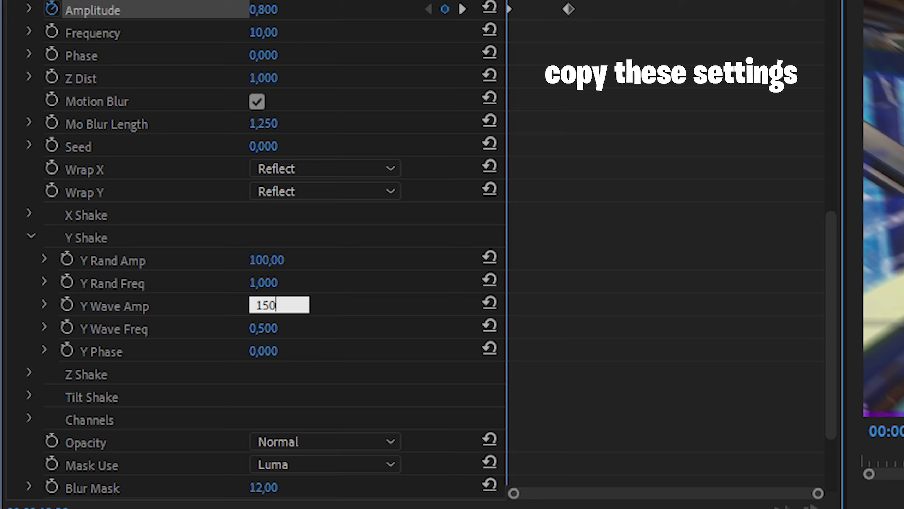
{"action": "key", "text": "Return"}
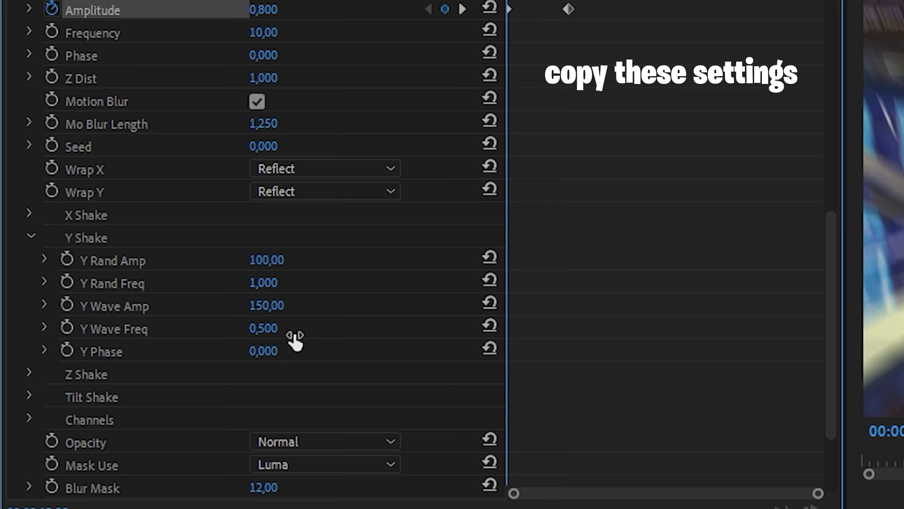
{"action": "left_click", "coordinate": [285, 352]}
{"action": "type", "text": "1"}
{"action": "key", "text": "Return"}
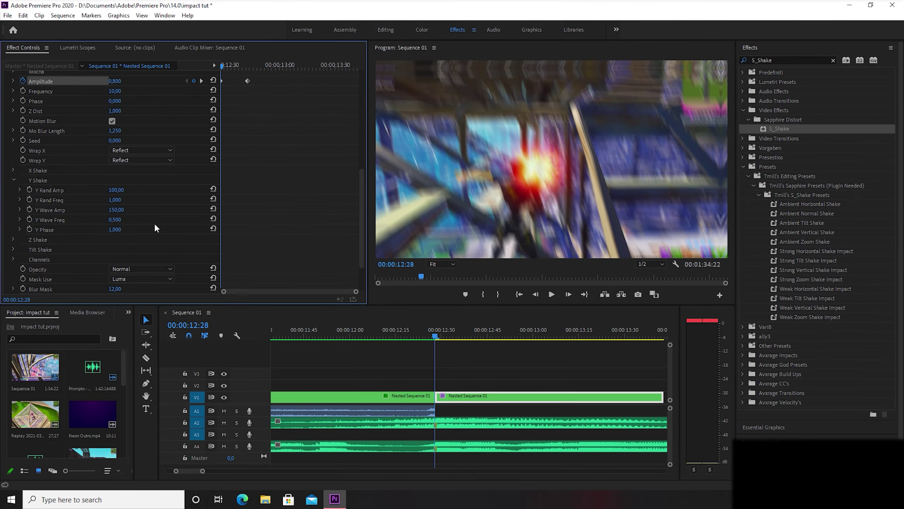
Drag a second S_Shake onto the second Nested Sequence 01 clip and scroll to its controls
{"action": "scroll", "coordinate": [156, 228], "scroll_direction": "up", "scroll_amount": 3}
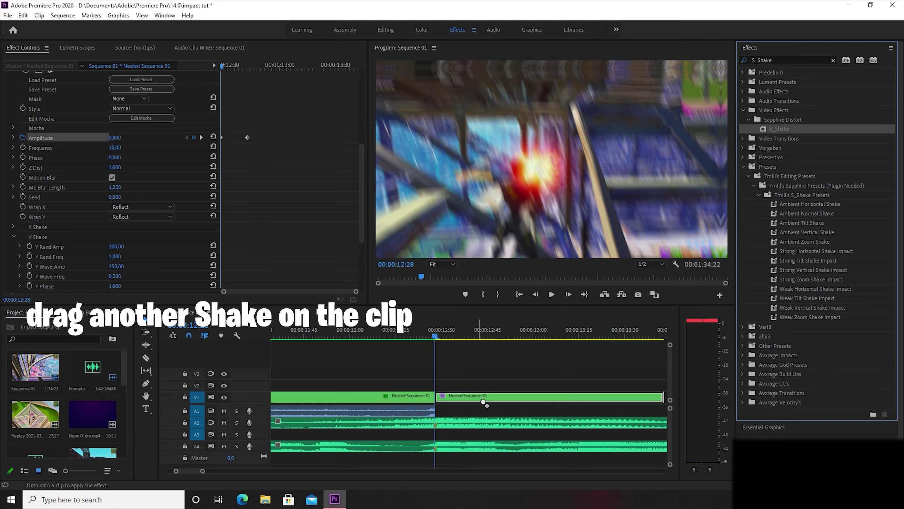
{"action": "left_click_drag", "start_coordinate": [787, 132], "coordinate": [471, 398]}
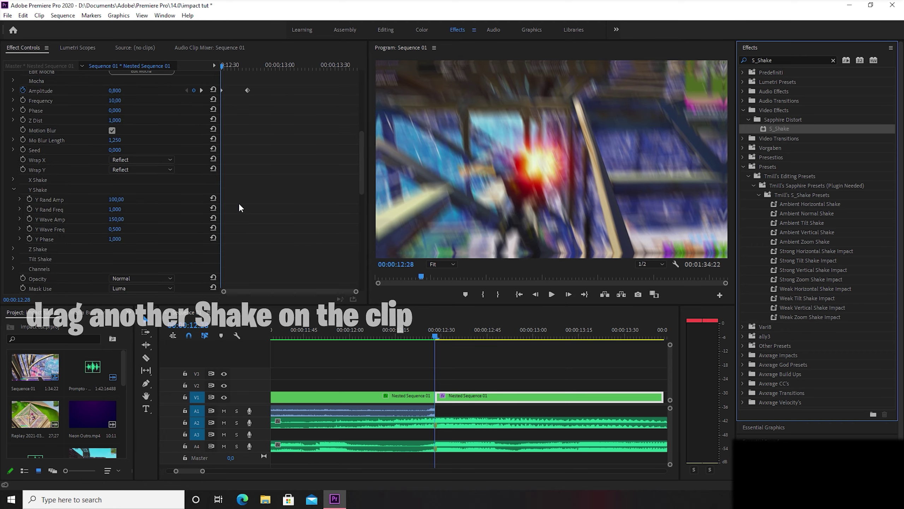
{"action": "scroll", "coordinate": [245, 225], "scroll_direction": "down", "scroll_amount": 8}
{"action": "scroll", "coordinate": [245, 225], "scroll_direction": "down", "scroll_amount": 4}
{"action": "scroll", "coordinate": [253, 229], "scroll_direction": "down", "scroll_amount": 5}
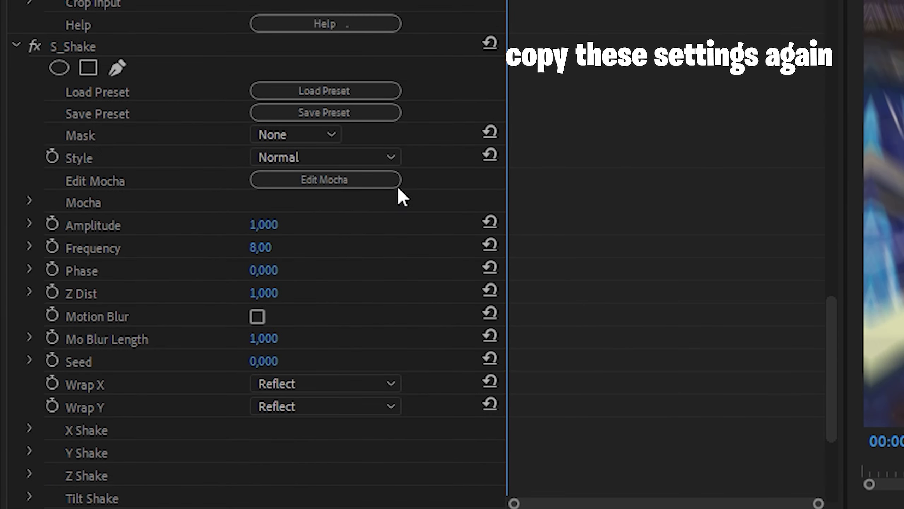
Keyframe the second S_Shake Amplitude from 0,2 at the kill to 0 at the clip's end
{"action": "left_click", "coordinate": [281, 226]}
{"action": "type", "text": "0,2"}
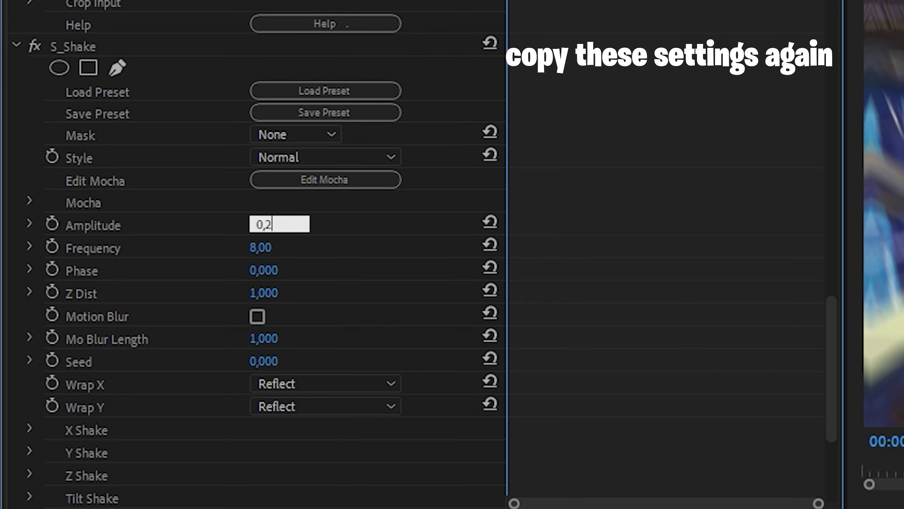
{"action": "key", "text": "Return"}
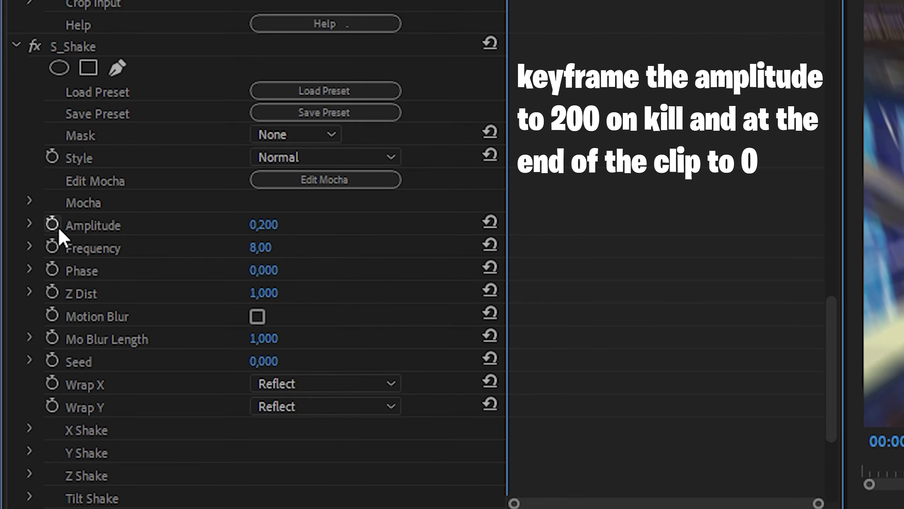
{"action": "left_click", "coordinate": [54, 226]}
{"action": "left_click", "coordinate": [384, 337]}
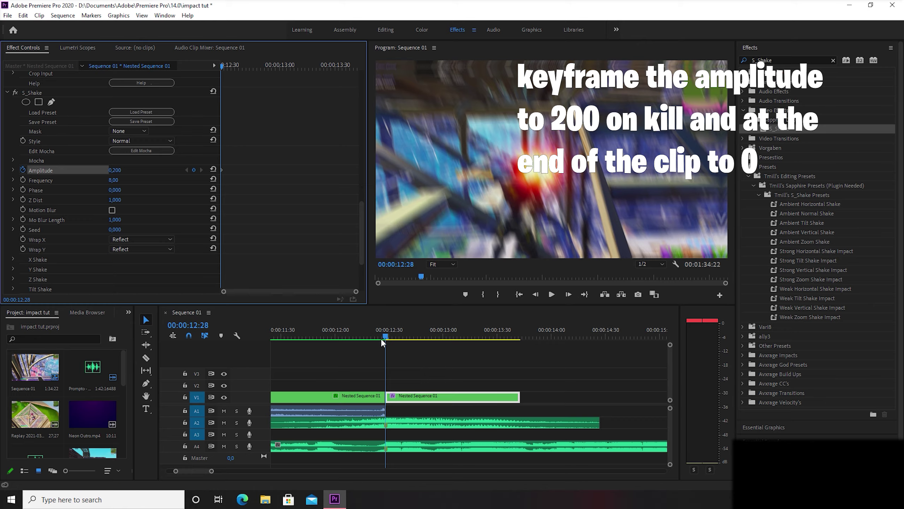
{"action": "left_click_drag", "start_coordinate": [416, 341], "coordinate": [519, 339]}
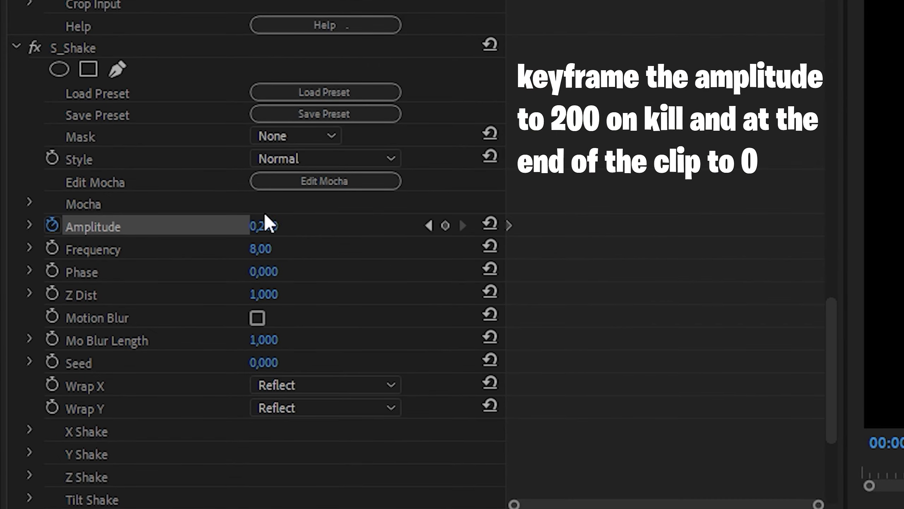
{"action": "left_click", "coordinate": [267, 225]}
{"action": "type", "text": "0"}
{"action": "key", "text": "Return"}
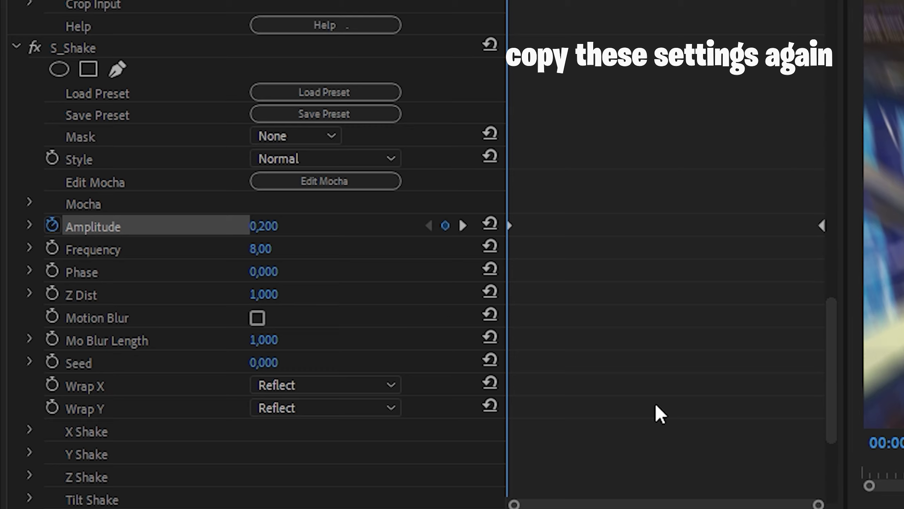
Set the second S_Shake Frequency to 2 and Tilt Wave Amp to 10
{"action": "left_click", "coordinate": [264, 248]}
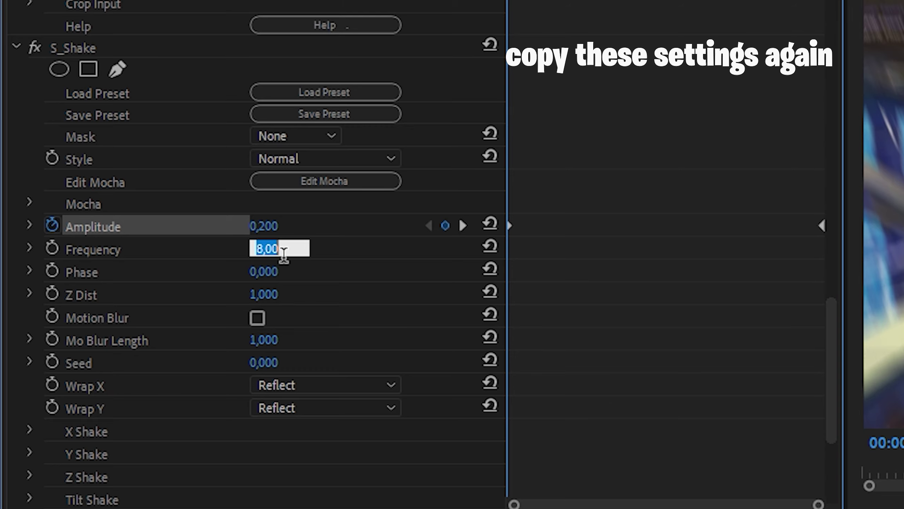
{"action": "type", "text": "2"}
{"action": "key", "text": "Return"}
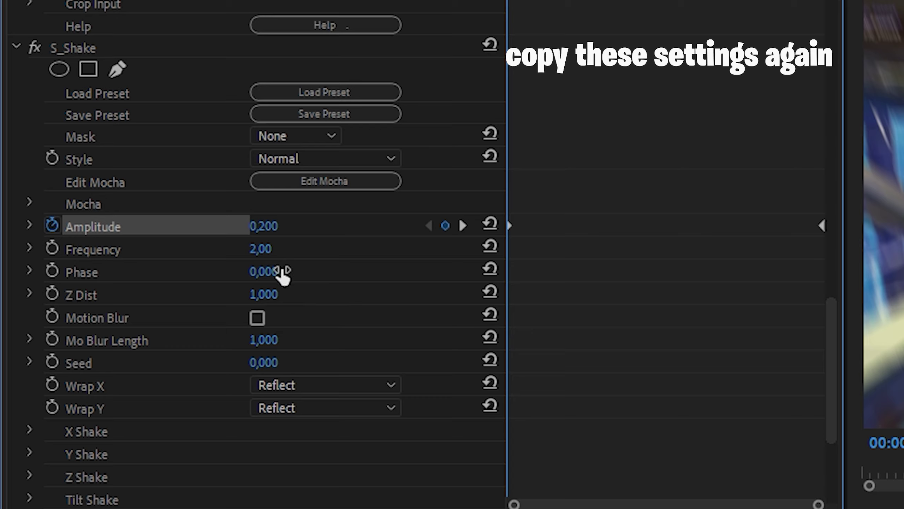
{"action": "scroll", "coordinate": [360, 351], "scroll_direction": "down", "scroll_amount": 5}
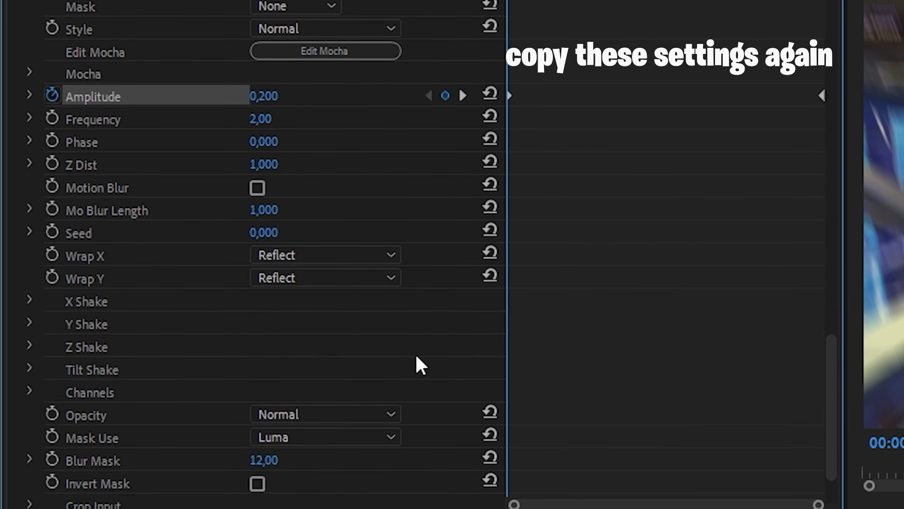
{"action": "scroll", "coordinate": [363, 338], "scroll_direction": "down", "scroll_amount": 2}
{"action": "scroll", "coordinate": [178, 314], "scroll_direction": "down", "scroll_amount": 1}
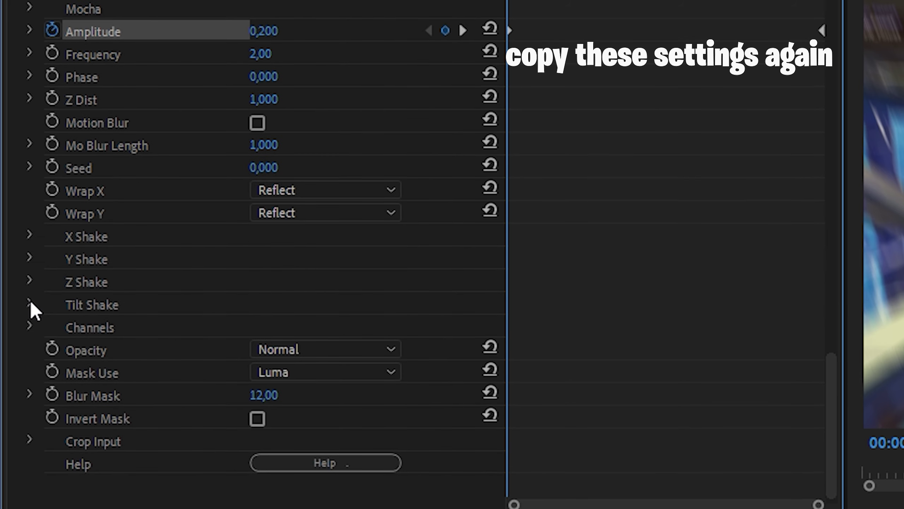
{"action": "left_click", "coordinate": [30, 303]}
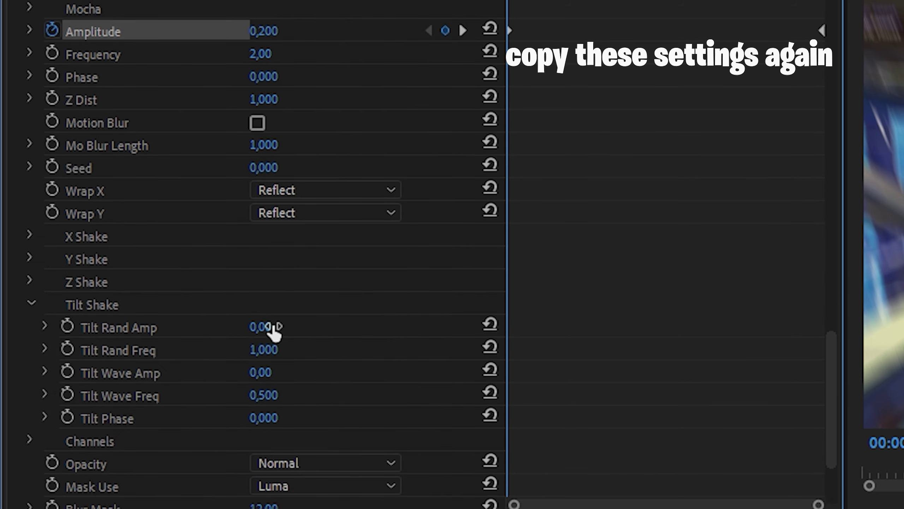
{"action": "left_click", "coordinate": [276, 374]}
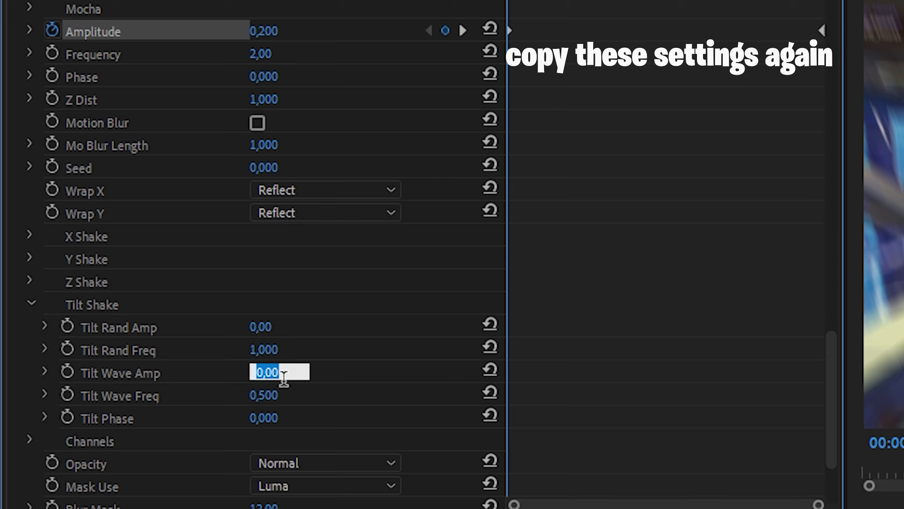
{"action": "type", "text": "10"}
{"action": "key", "text": "Return"}
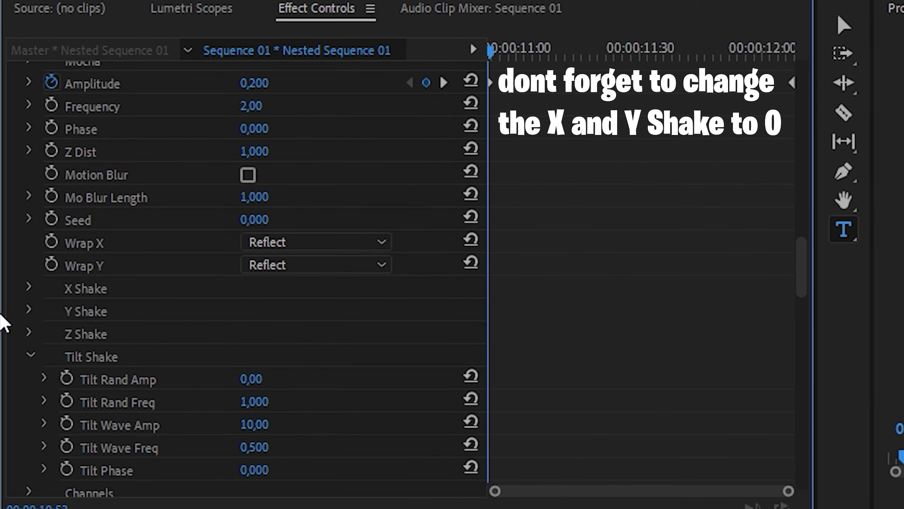
Check that the X Shake and Y Shake values are 0
{"action": "left_click", "coordinate": [29, 288]}
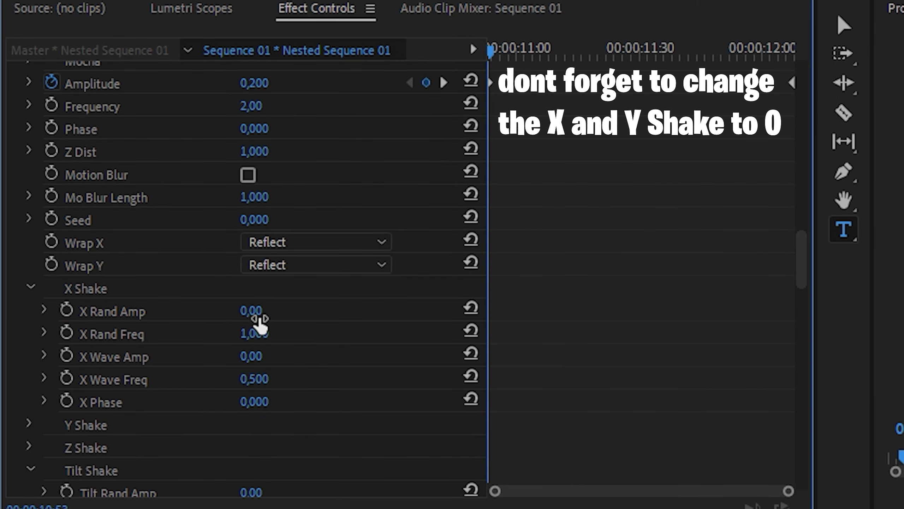
{"action": "left_click", "coordinate": [31, 288]}
{"action": "left_click", "coordinate": [31, 311]}
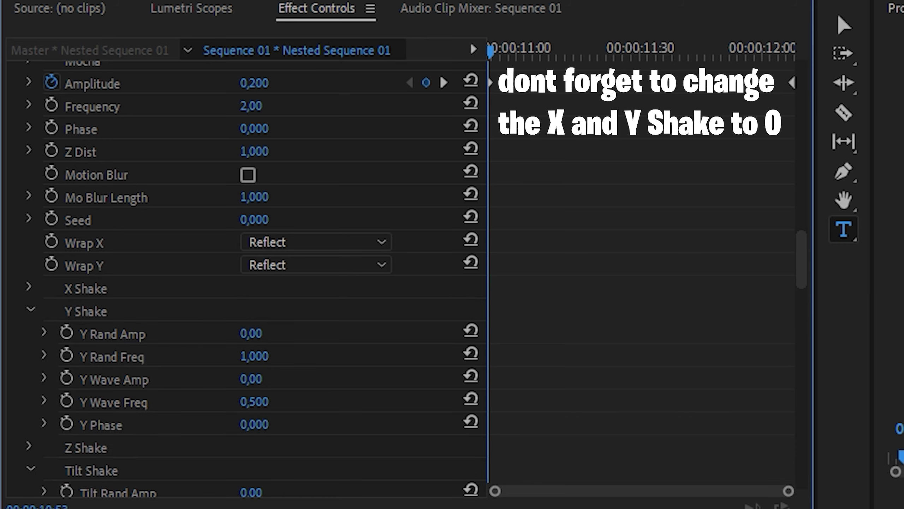
{"action": "left_click", "coordinate": [31, 309]}
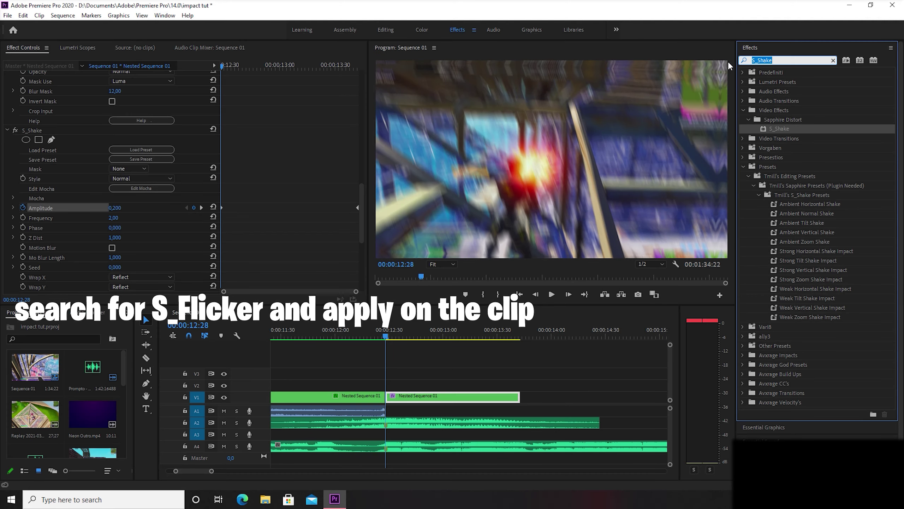
Search for S_Flicker and drag it from Sapphire Time onto the second Nested Sequence 01 clip
{"action": "type", "text": "icker"}
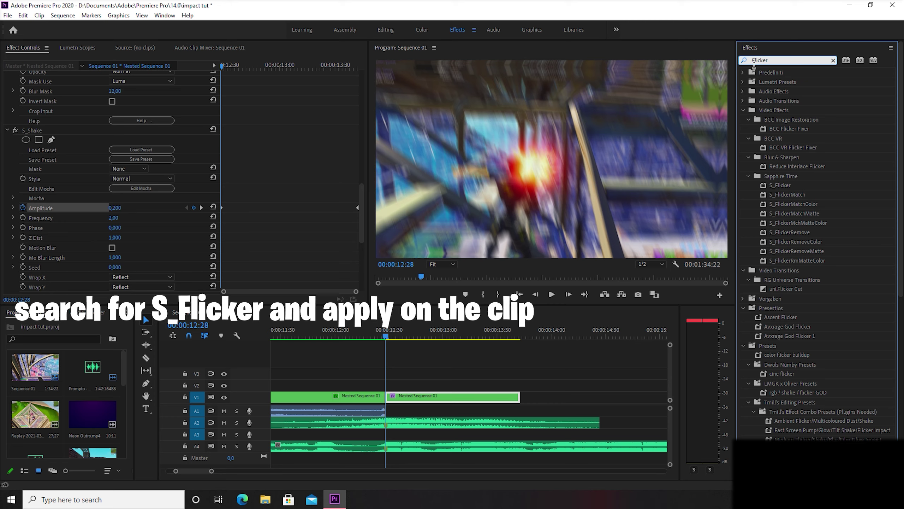
{"action": "type", "text": "S_"}
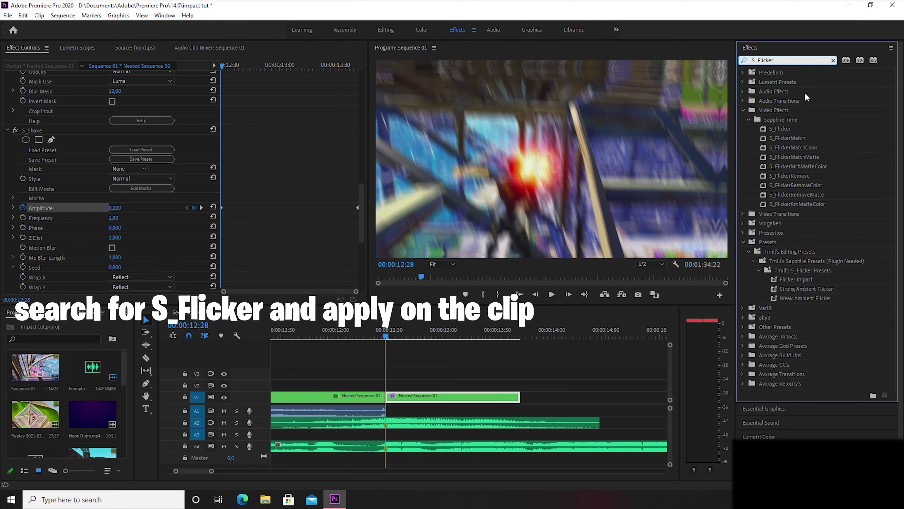
{"action": "left_click_drag", "start_coordinate": [791, 131], "coordinate": [423, 398]}
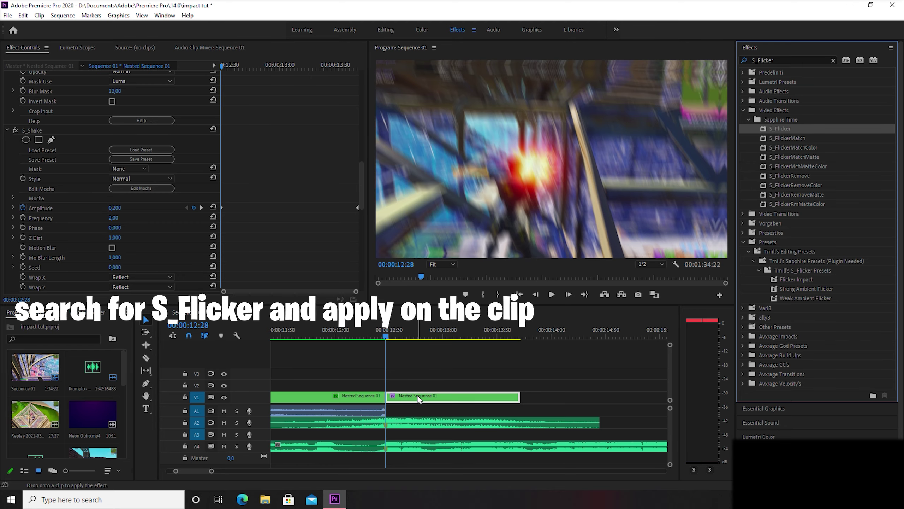
{"action": "scroll", "coordinate": [279, 228], "scroll_direction": "down", "scroll_amount": 3}
{"action": "scroll", "coordinate": [280, 230], "scroll_direction": "down", "scroll_amount": 3}
{"action": "scroll", "coordinate": [274, 225], "scroll_direction": "down", "scroll_amount": 3}
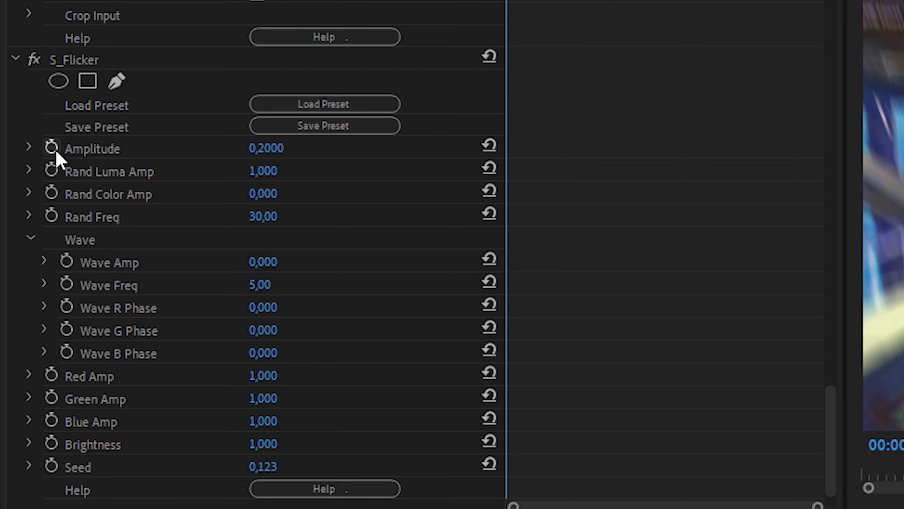
Keyframe S_Flicker Amplitude at 0,2900 on the kill, with Rand Luma Amp 0,750 and Rand Freq 45
{"action": "left_click", "coordinate": [52, 147]}
{"action": "left_click", "coordinate": [297, 153]}
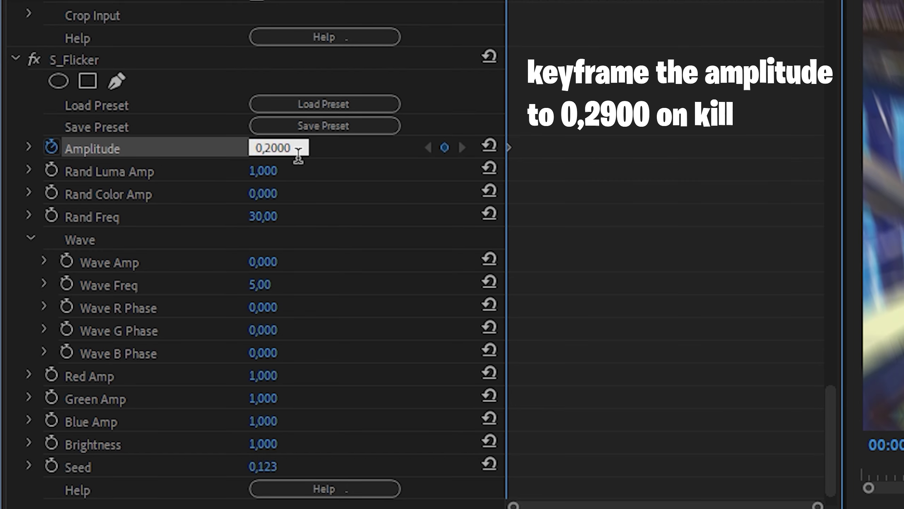
{"action": "type", "text": "0,29"}
{"action": "key", "text": "Return"}
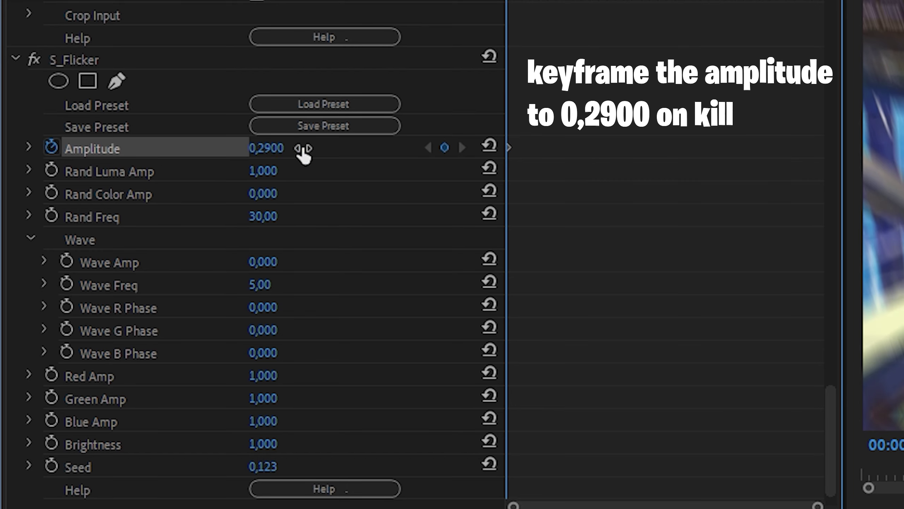
{"action": "left_click", "coordinate": [283, 171]}
{"action": "type", "text": "0,750"}
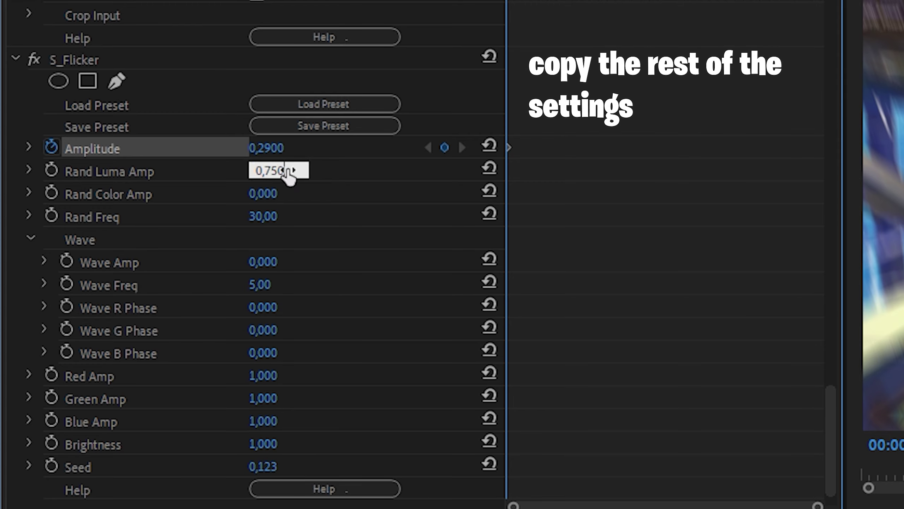
{"action": "key", "text": "Return"}
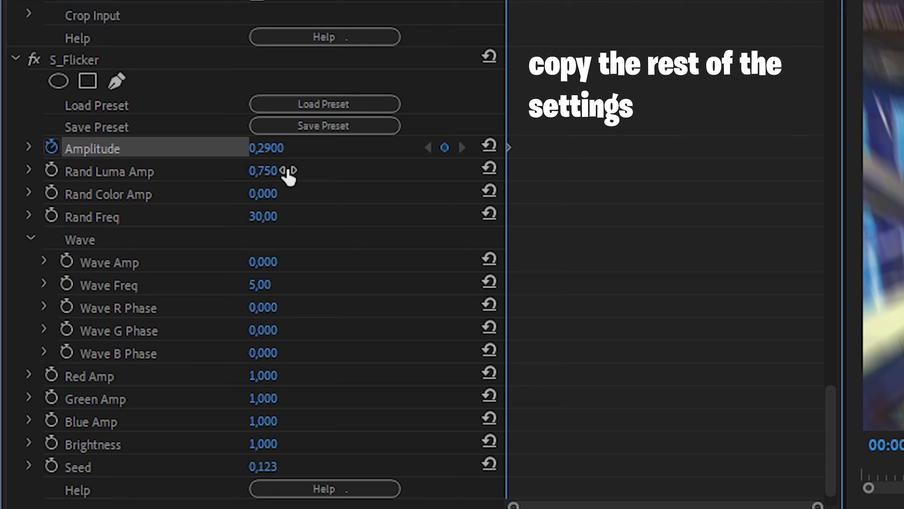
{"action": "left_click", "coordinate": [274, 223]}
{"action": "type", "text": "45"}
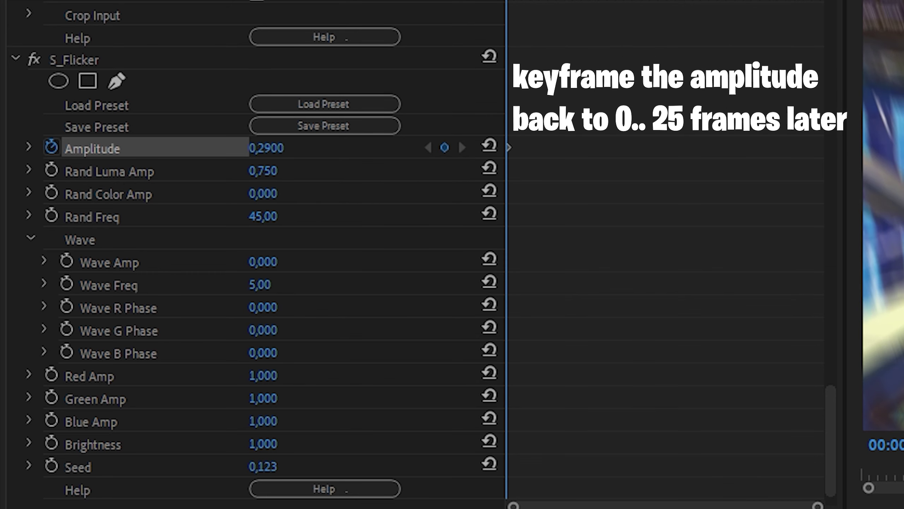
Set a closing S_Flicker Amplitude keyframe of 0 about 25 frames after the kill
{"action": "key", "text": "shift+Right"}
{"action": "key", "text": "shift+Right"}
{"action": "key", "text": "shift+Right"}
{"action": "key", "text": "shift+Right"}
{"action": "key", "text": "shift+Right"}
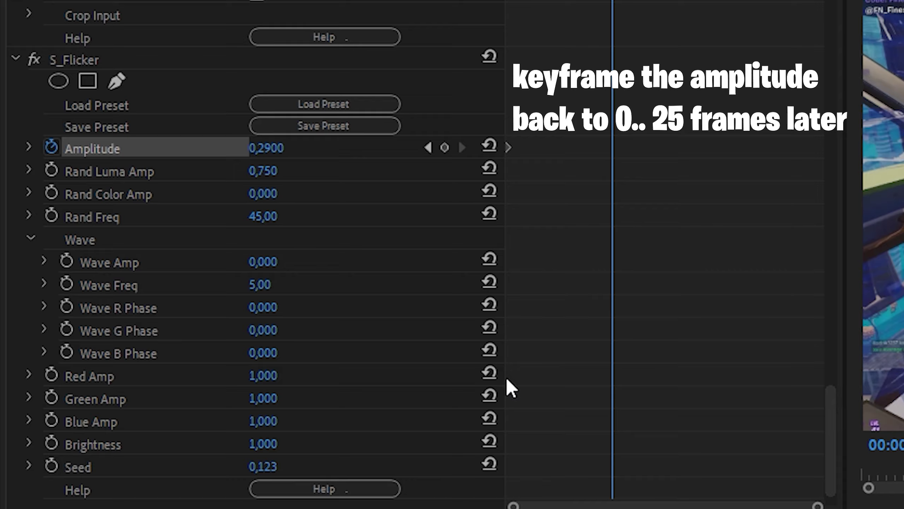
{"action": "left_click", "coordinate": [285, 148]}
{"action": "type", "text": "0"}
{"action": "key", "text": "Return"}
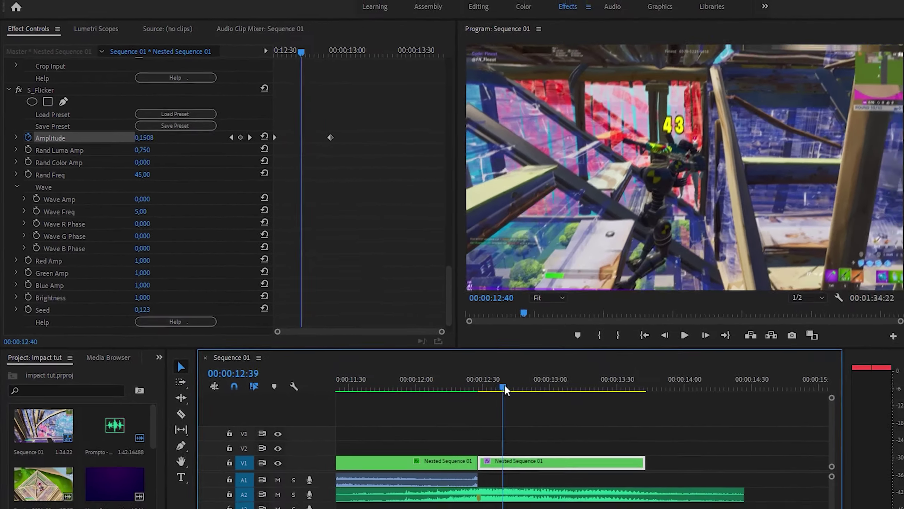
{"action": "mouse_move", "coordinate": [504, 339]}
{"action": "left_mouse_down"}
{"action": "mouse_move", "coordinate": [344, 336]}
{"action": "mouse_move", "coordinate": [417, 337]}
{"action": "mouse_move", "coordinate": [387, 339]}
{"action": "left_mouse_up"}
Search for S_WarpChroma and drag it from Sapphire Distort onto the Nested Sequence 01 clip
{"action": "left_click", "coordinate": [835, 61]}
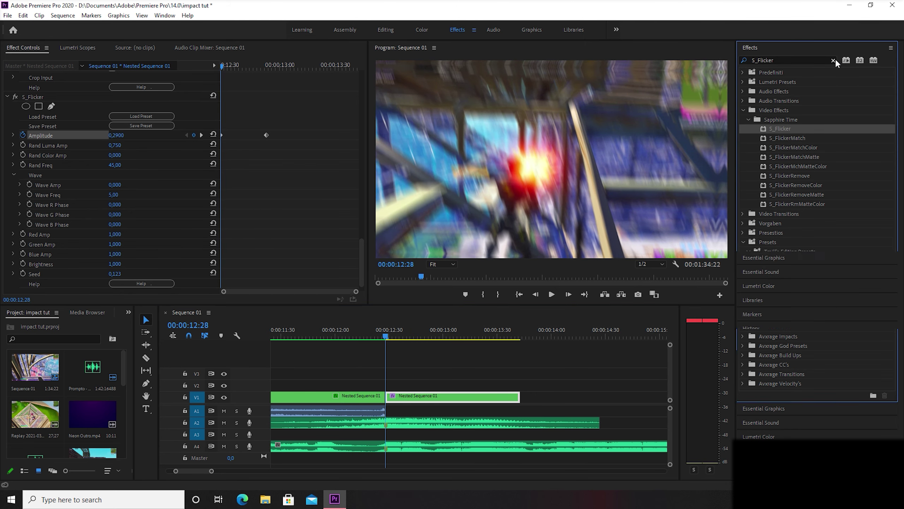
{"action": "type", "text": "S"}
{"action": "double_click", "coordinate": [816, 65]}
{"action": "type", "text": "S_W"}
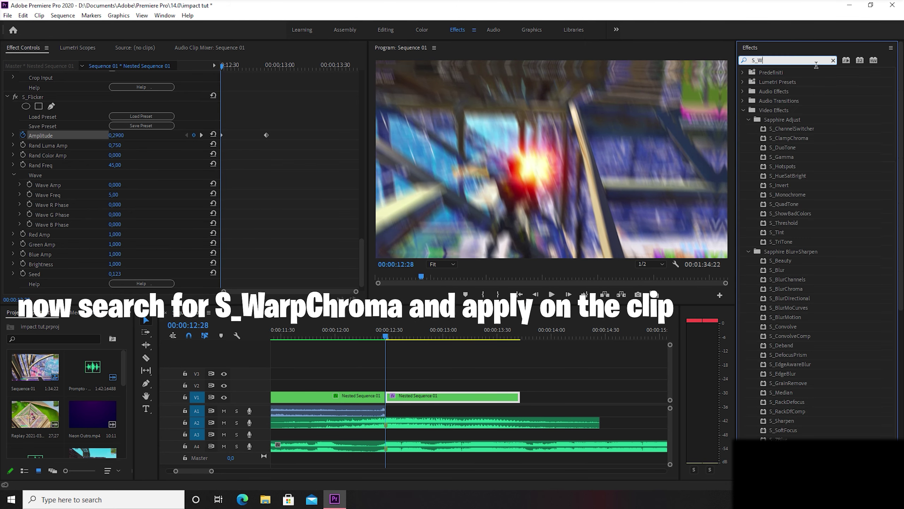
{"action": "type", "text": "arp"}
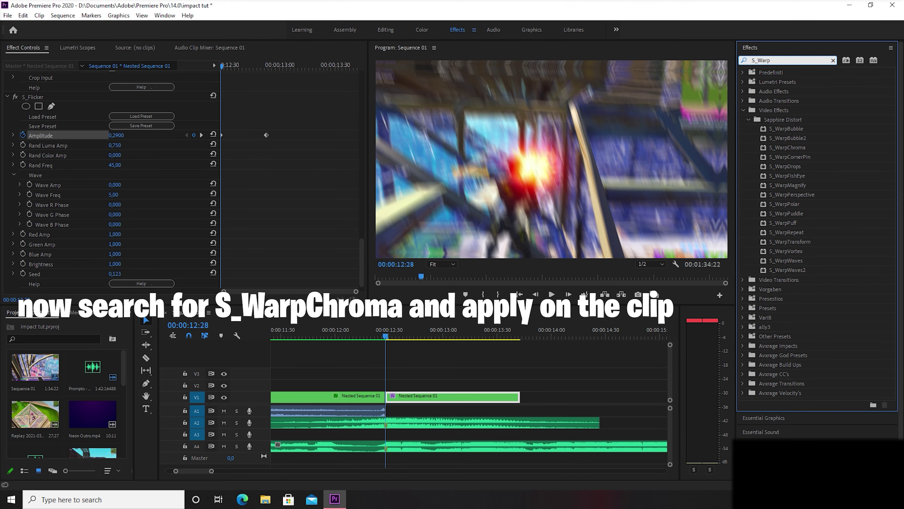
{"action": "type", "text": "Chroma"}
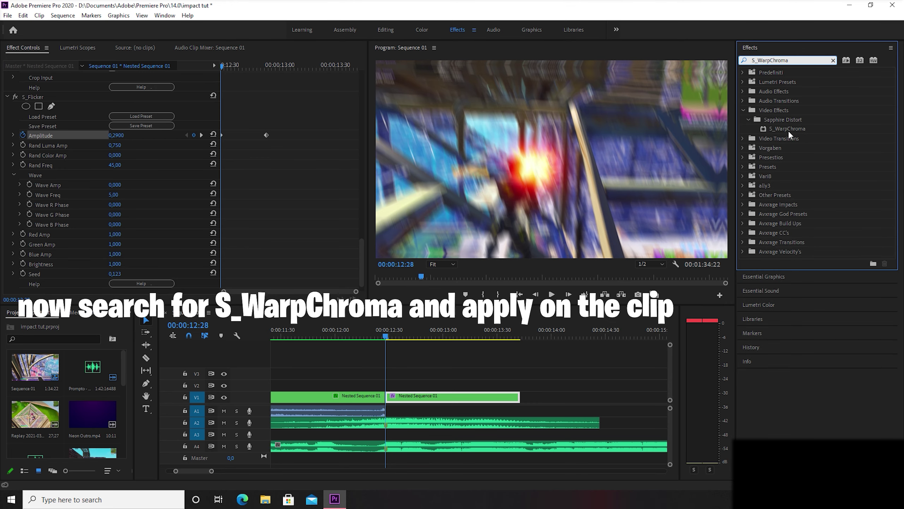
{"action": "left_click_drag", "start_coordinate": [788, 134], "coordinate": [409, 397]}
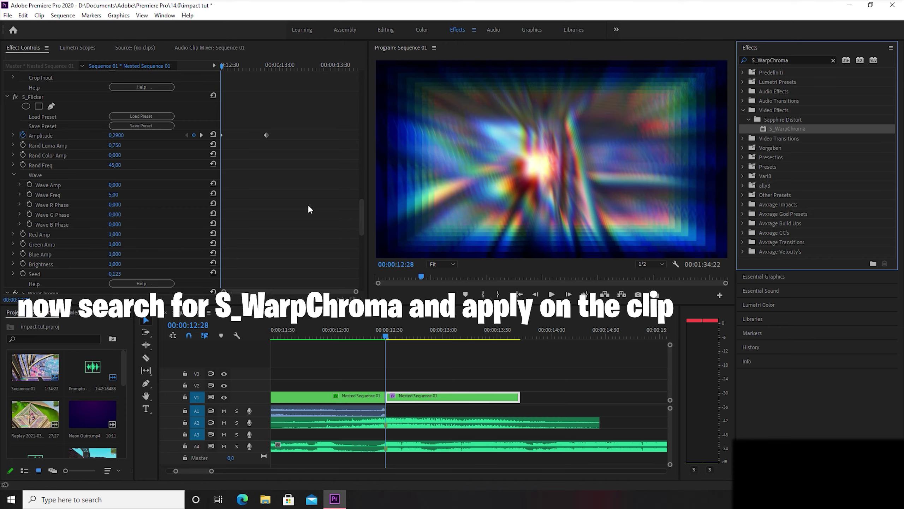
{"action": "scroll", "coordinate": [308, 204], "scroll_direction": "down", "scroll_amount": 4}
{"action": "scroll", "coordinate": [268, 208], "scroll_direction": "down", "scroll_amount": 4}
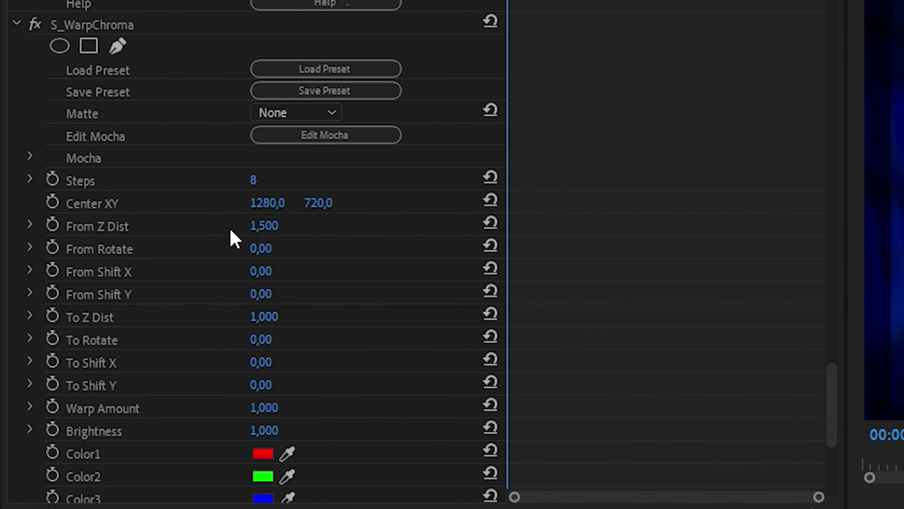
Keyframe From Z Dist at 0,900 on the kill and 1,000 at 00:00:12:58
{"action": "left_click", "coordinate": [185, 198]}
{"action": "type", "text": "0"}
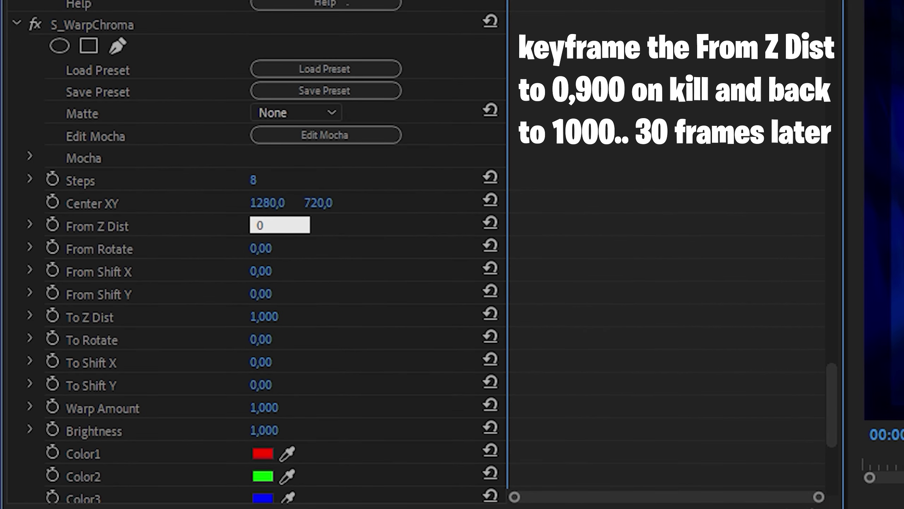
{"action": "type", "text": ",9"}
{"action": "key", "text": "Return"}
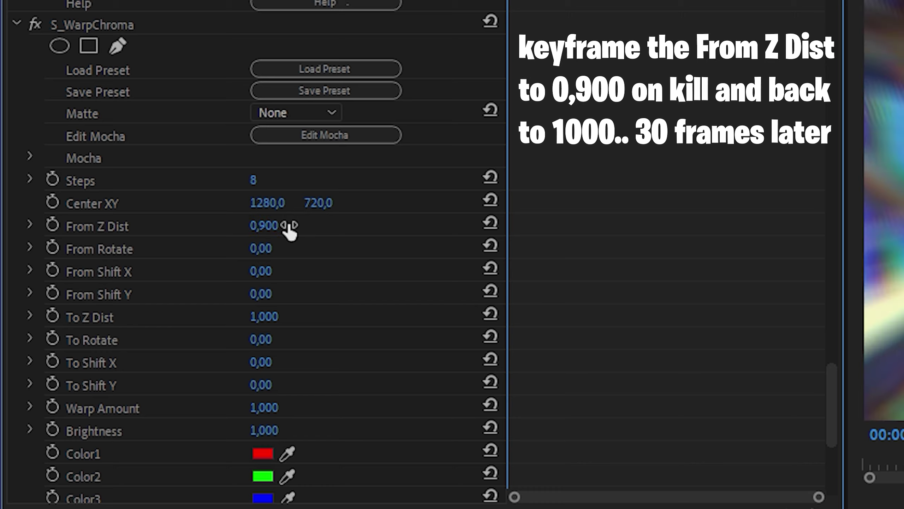
{"action": "left_click", "coordinate": [52, 225]}
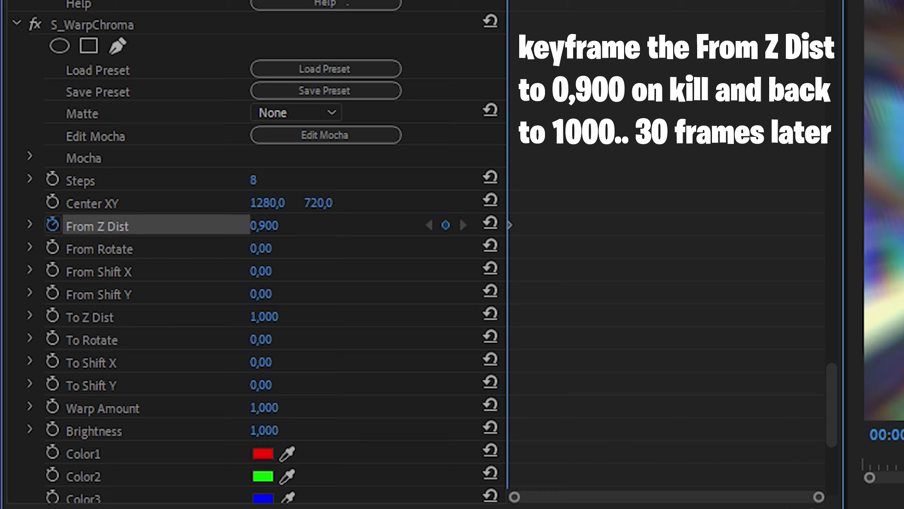
{"action": "key", "text": "space"}
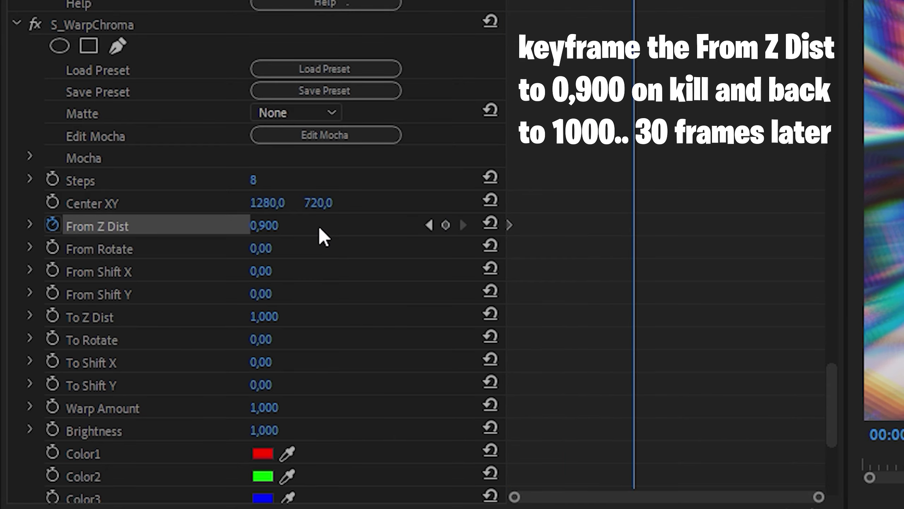
{"action": "left_click", "coordinate": [277, 225]}
{"action": "type", "text": "1"}
{"action": "key", "text": "Return"}
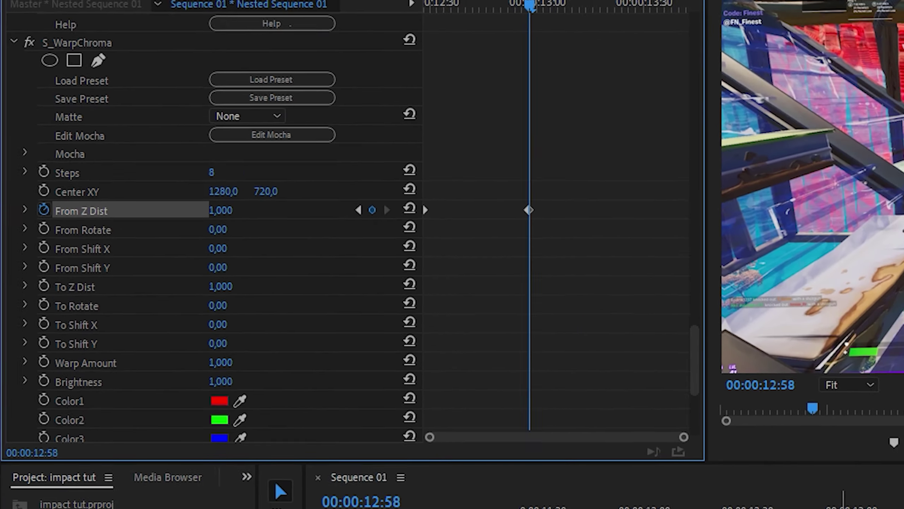